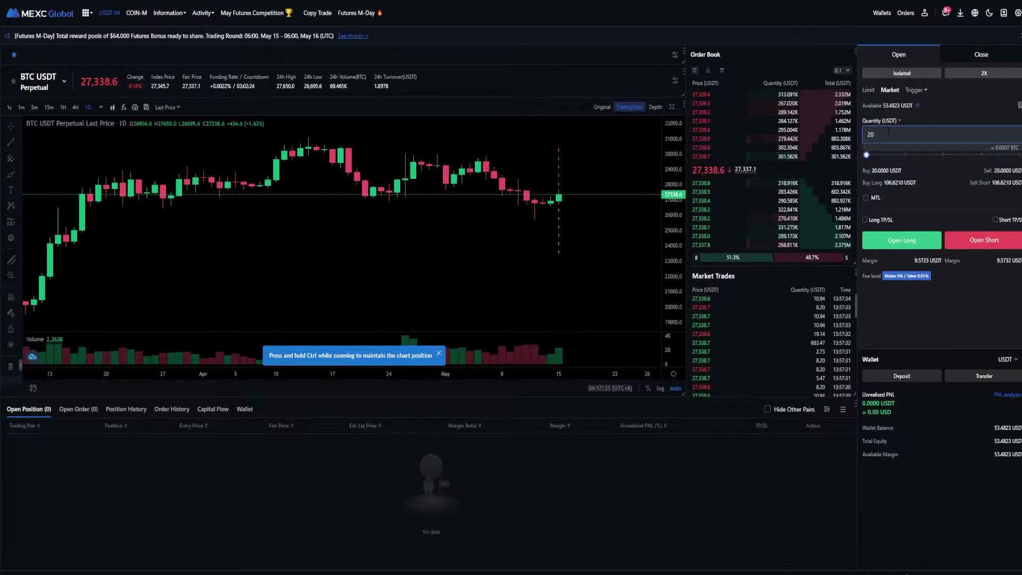
Open the BTC USDT market long, then pick Trailing Stop as the Close order's trigger type.
left_click(903, 241)
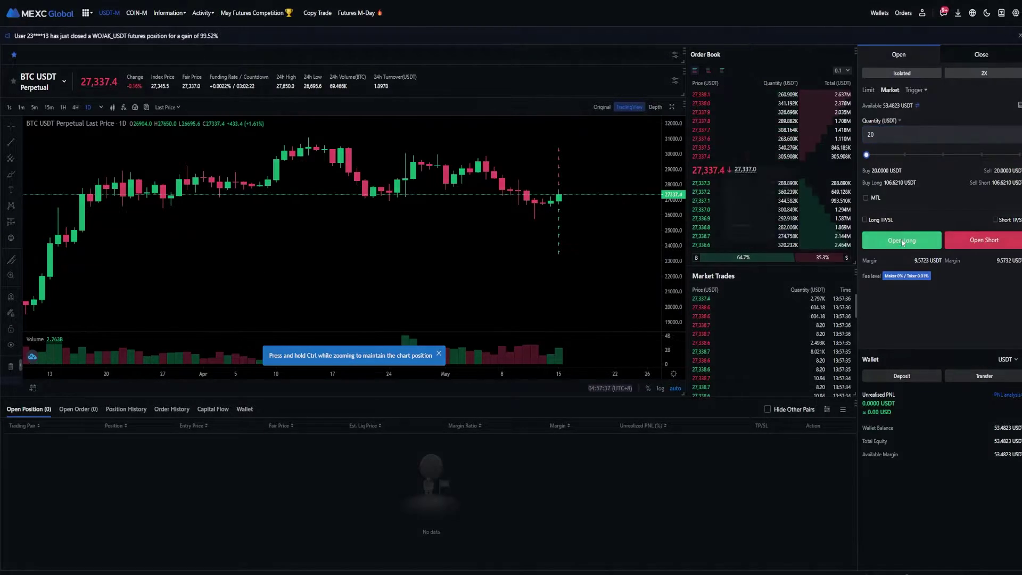
left_click(587, 229)
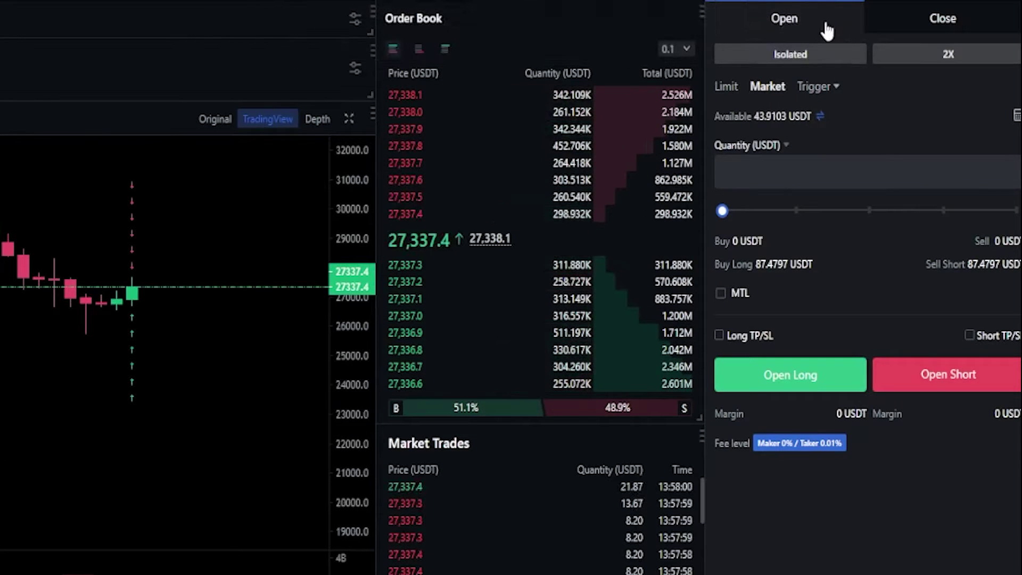
left_click(917, 19)
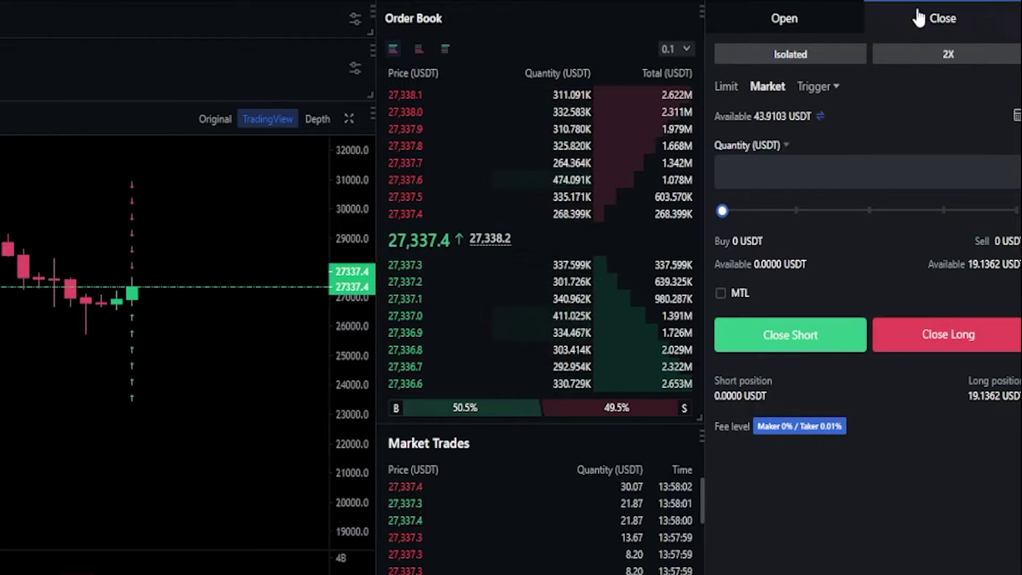
left_click(837, 89)
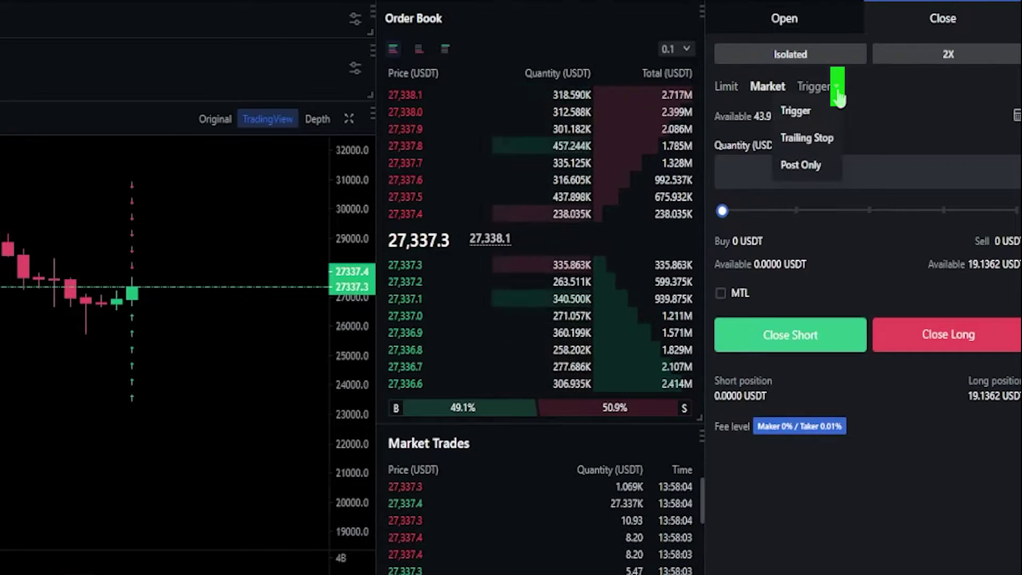
left_click(807, 139)
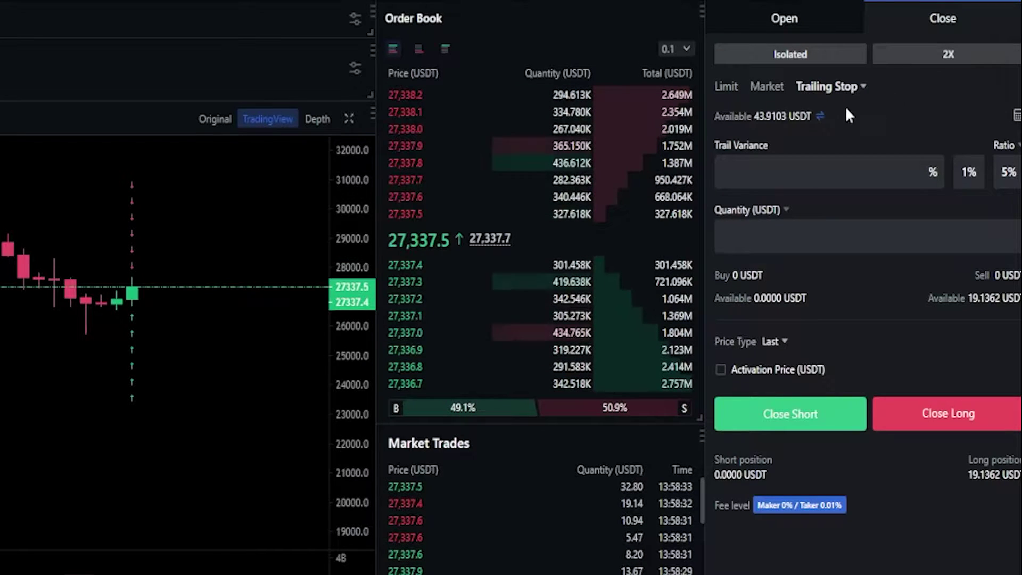
Set the Trail Variance to 3%, replacing the 5% preset value.
left_click(768, 177)
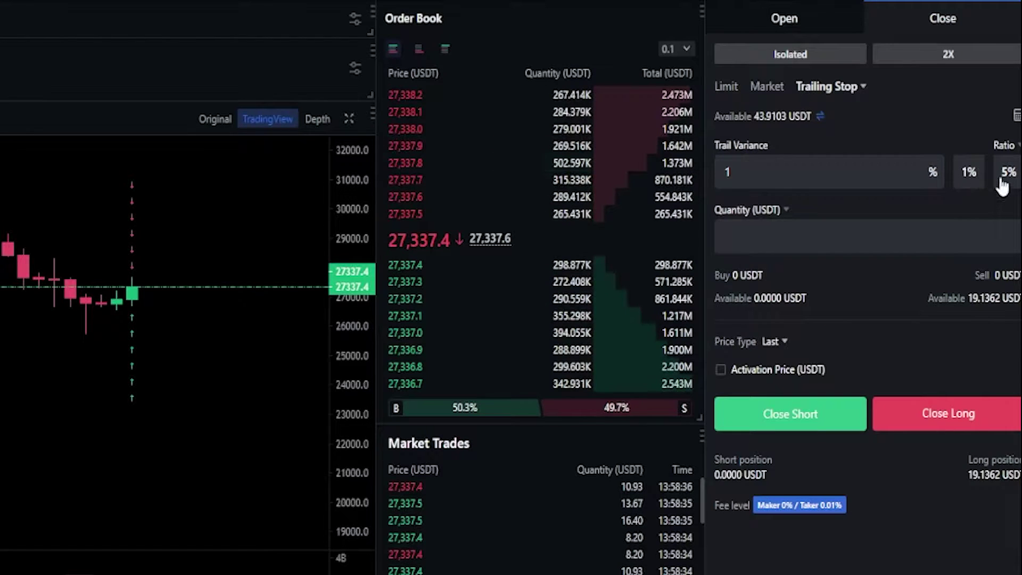
left_click(1002, 181)
left_click(790, 170)
double_click(790, 171)
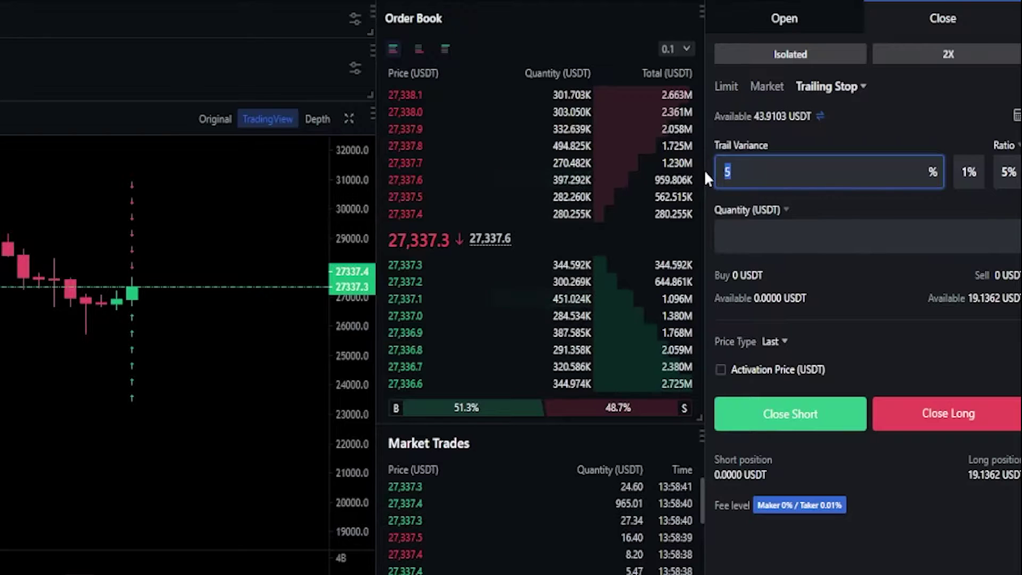
type("3")
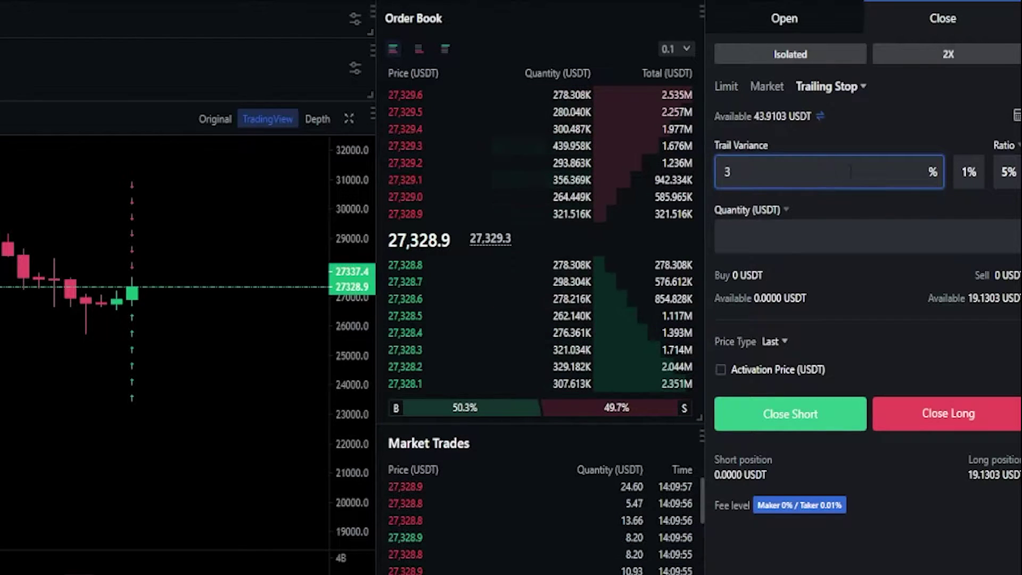
left_click(699, 232)
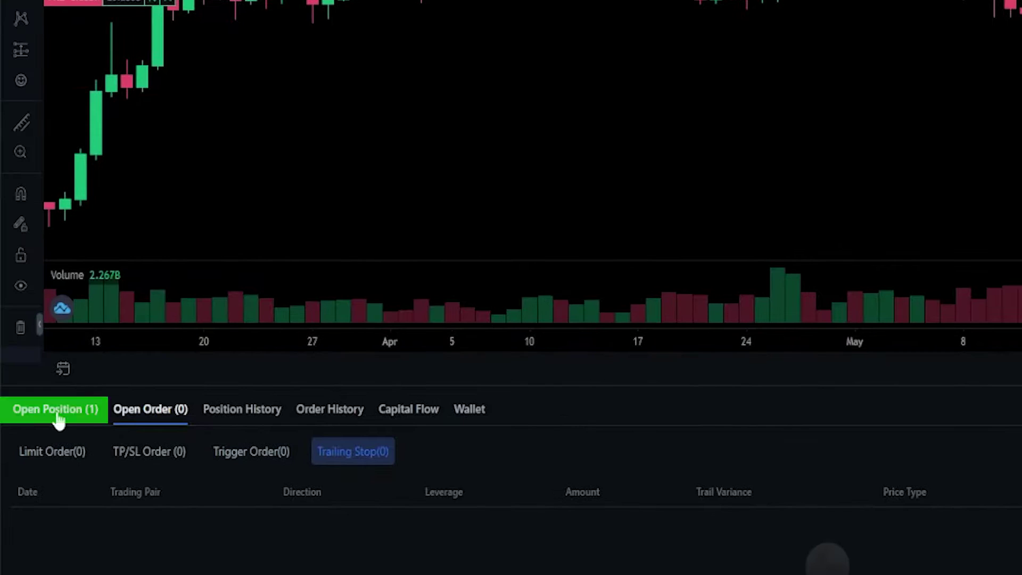
Place a 19.13 USDT trailing-stop Close Long order, matching the open position size.
left_click(57, 415)
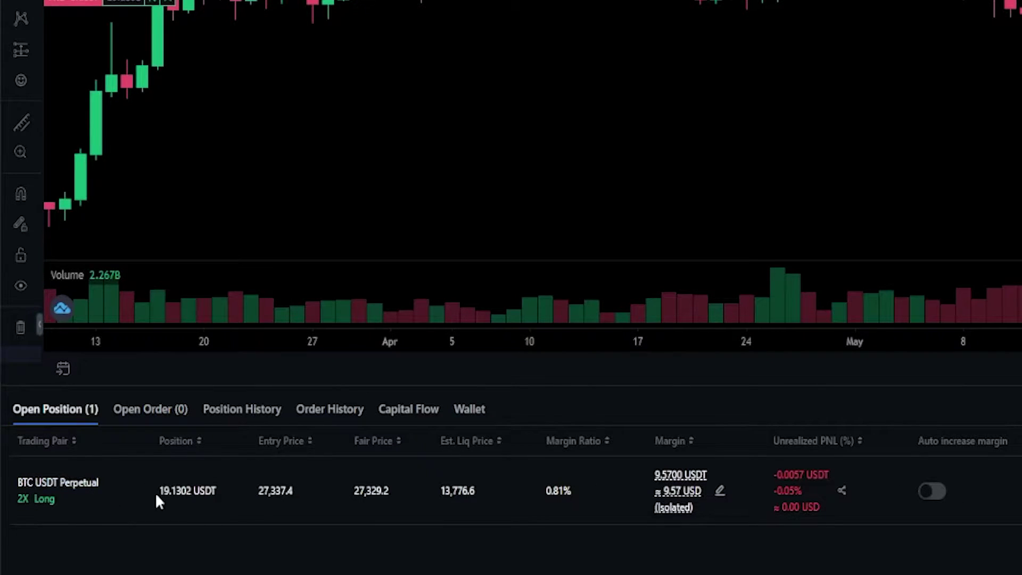
left_click_drag(158, 490, 216, 491)
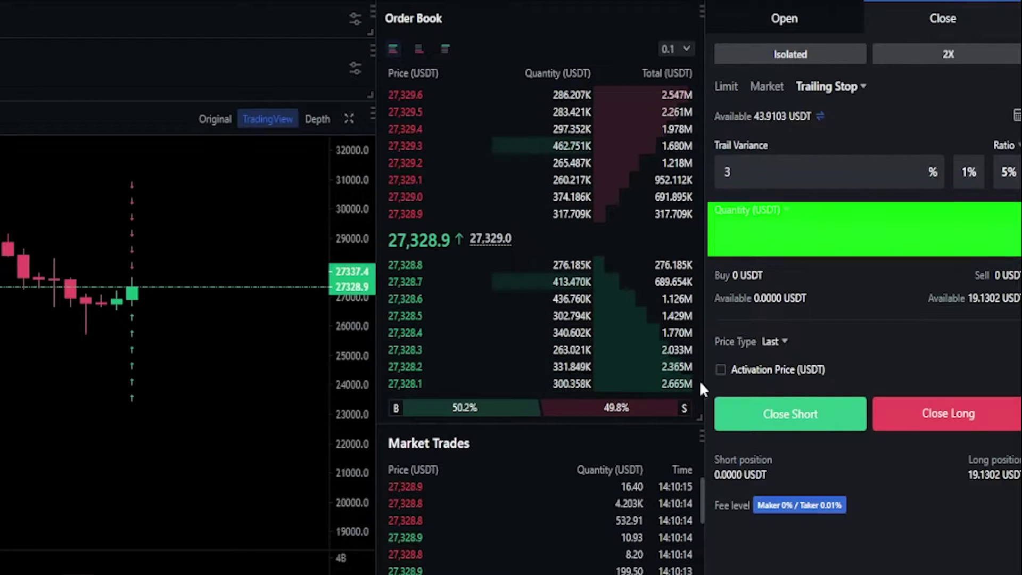
left_click(780, 238)
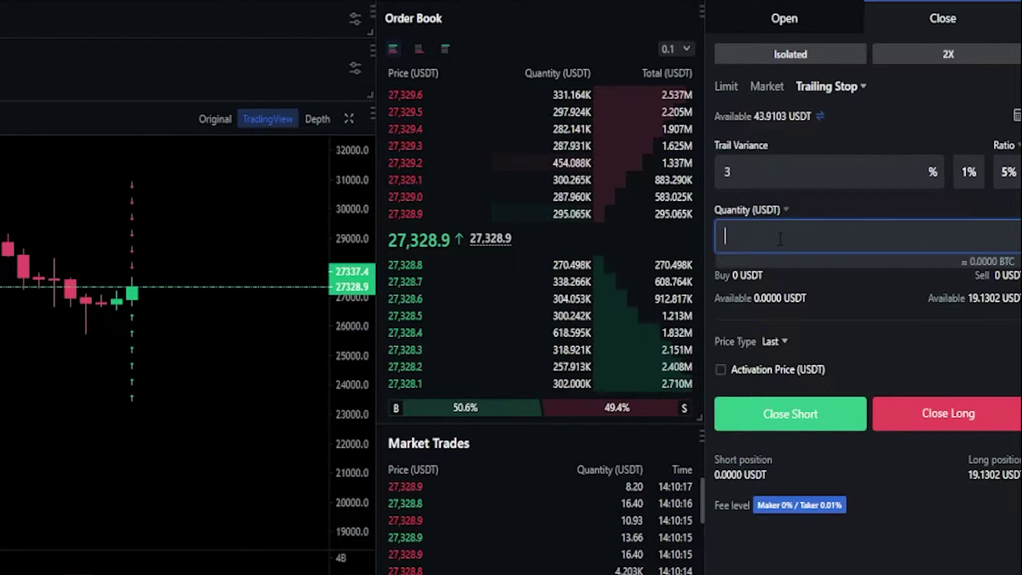
type("19.")
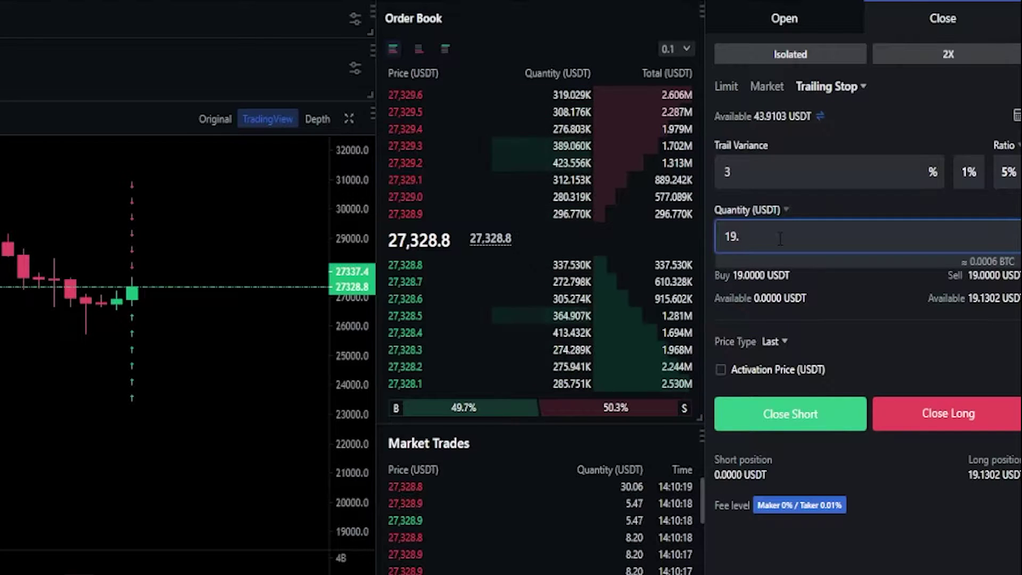
type("13")
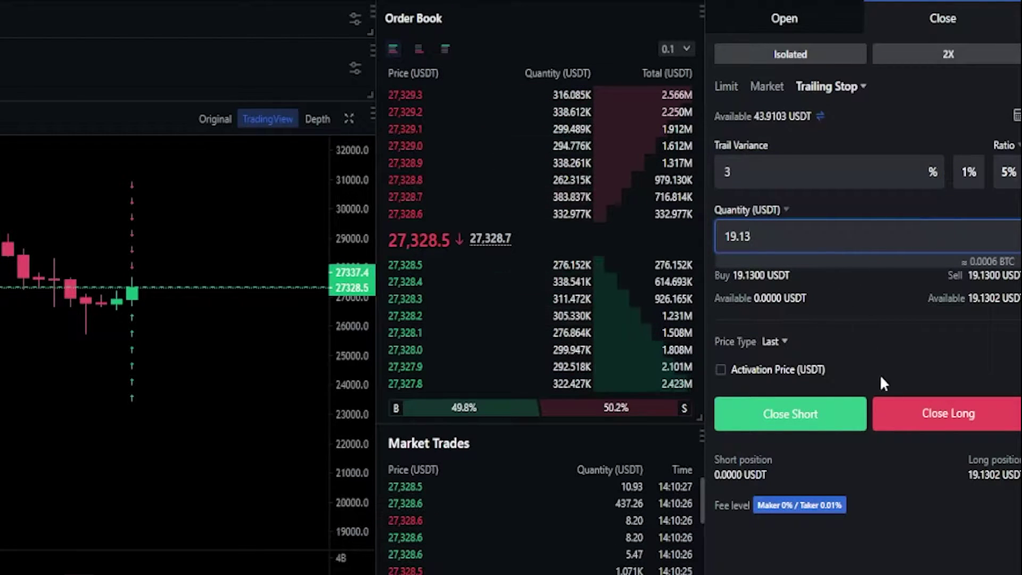
left_click(952, 425)
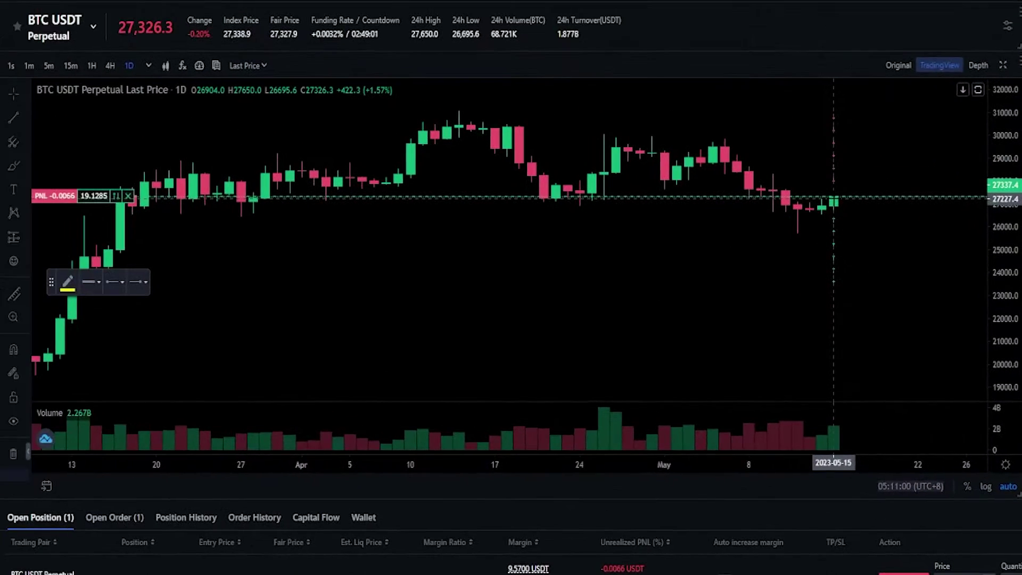
Draw rising freehand curves, clear them, then sketch a price drop toward about 24042.
mouse_move(584, 74)
left_mouse_down()
mouse_move(647, 42)
mouse_move(662, 6)
left_mouse_up()
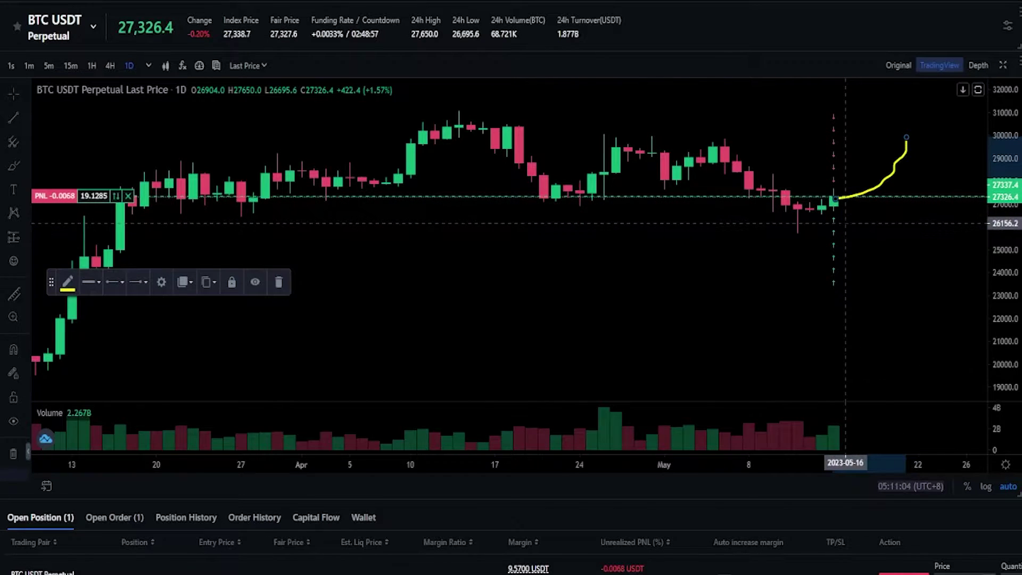
mouse_move(845, 223)
left_mouse_down()
mouse_move(900, 206)
mouse_move(918, 183)
left_mouse_up()
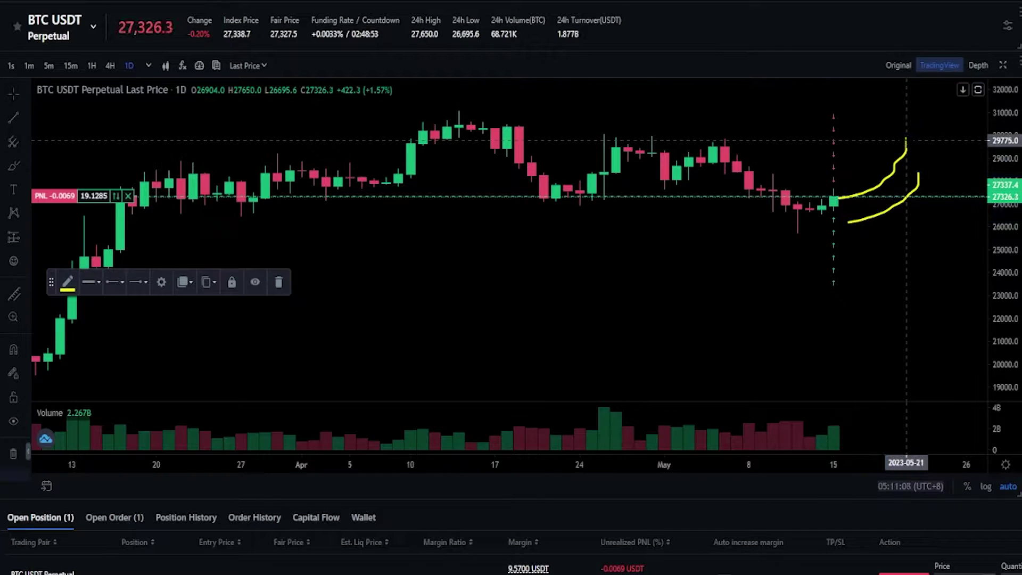
mouse_move(930, 177)
left_mouse_down()
mouse_move(914, 171)
mouse_move(896, 183)
mouse_move(914, 202)
mouse_move(918, 176)
left_mouse_up()
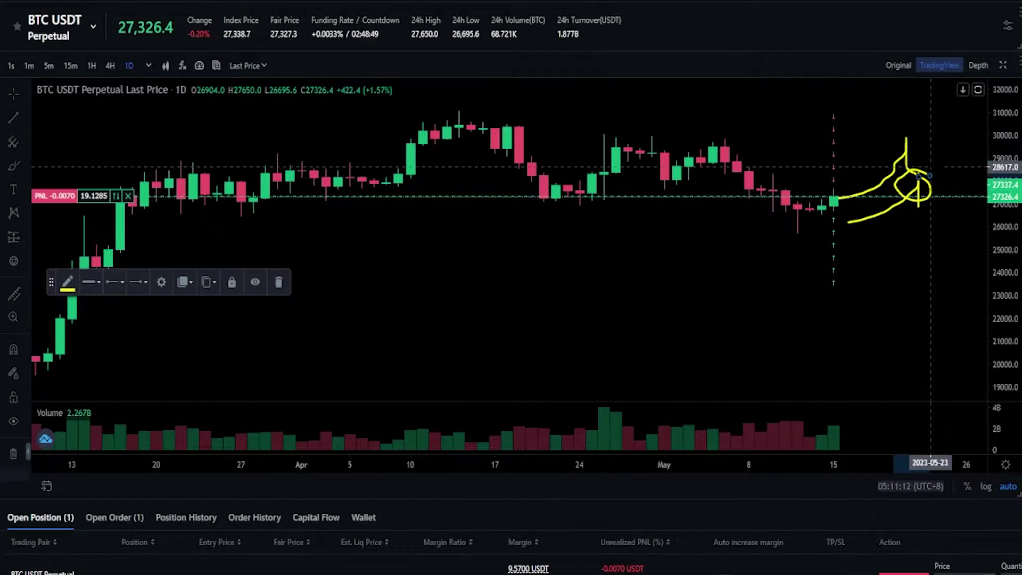
key("Delete")
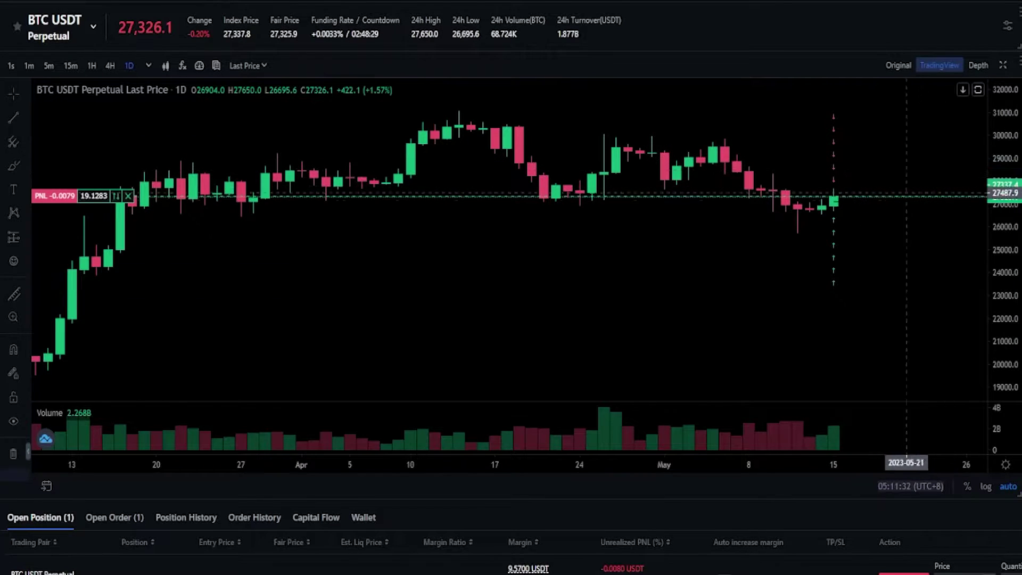
left_click(16, 167)
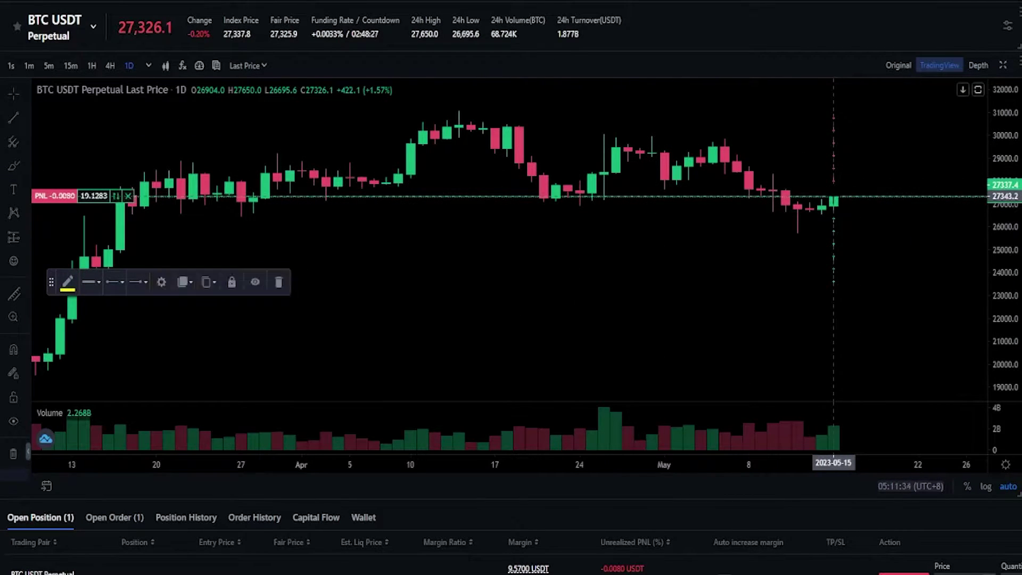
left_click_drag(881, 197, 894, 271)
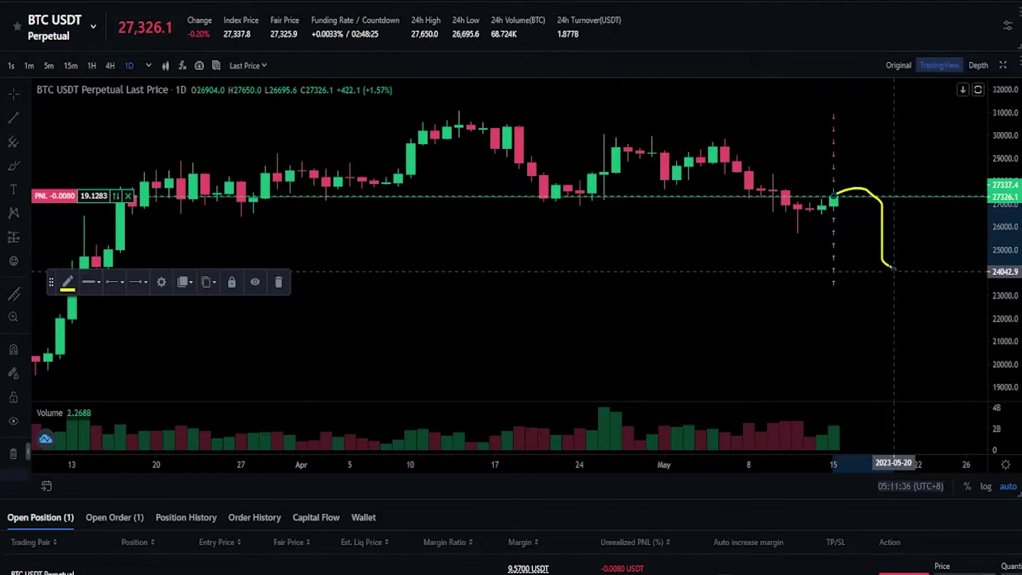
mouse_move(860, 236)
left_mouse_down()
mouse_move(931, 229)
mouse_move(883, 220)
left_mouse_up()
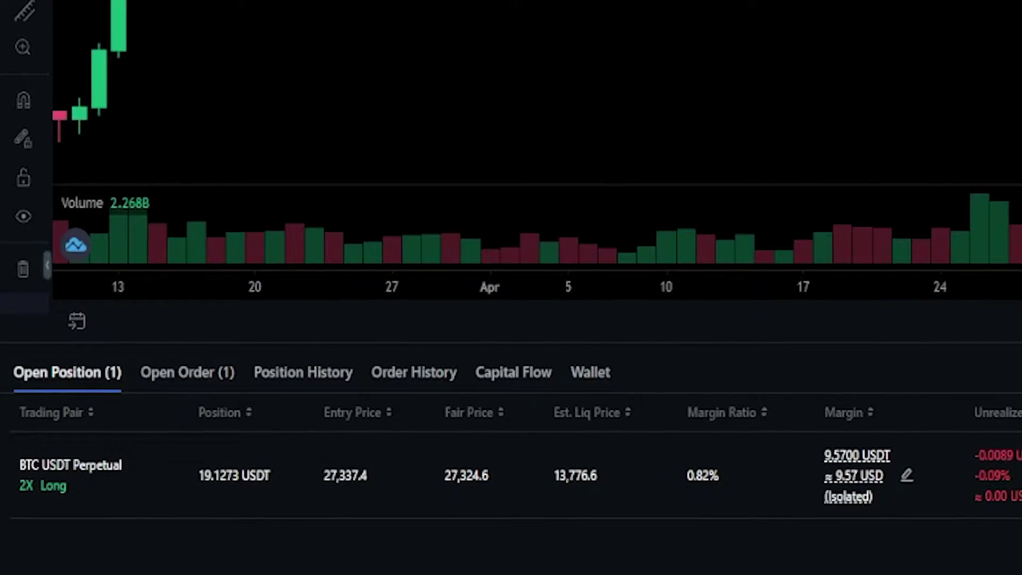
Revoke the pending trailing-stop order from the Open Order list.
left_click(182, 372)
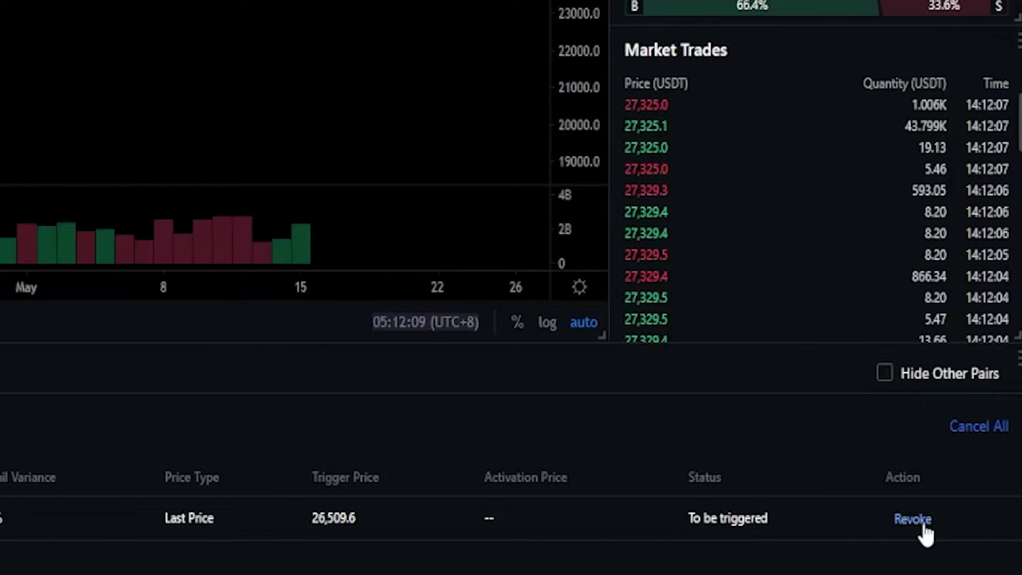
left_click(908, 519)
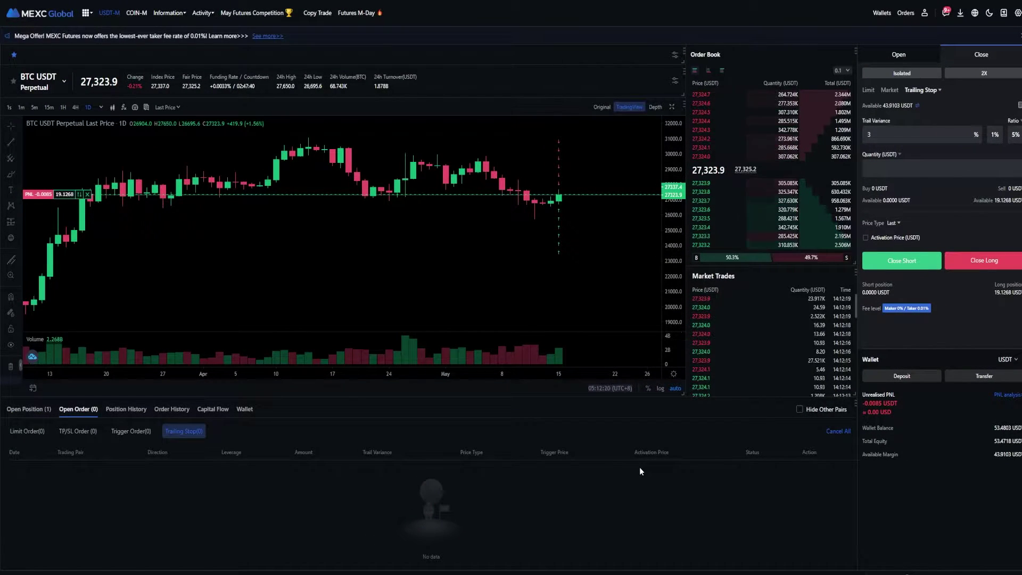
Instantly close the BTC USDT long position and confirm.
left_click(44, 408)
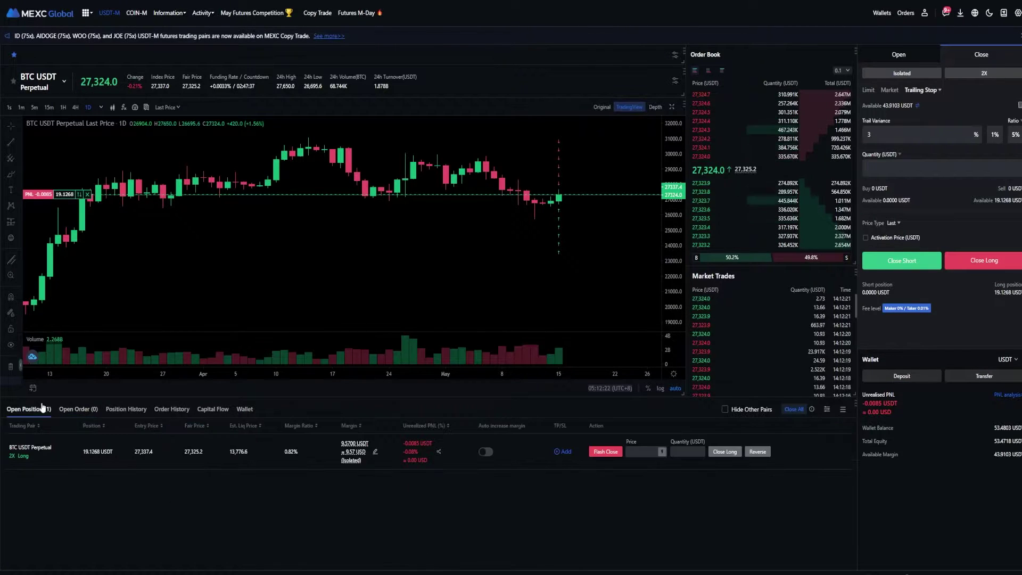
left_click(609, 452)
left_click(585, 188)
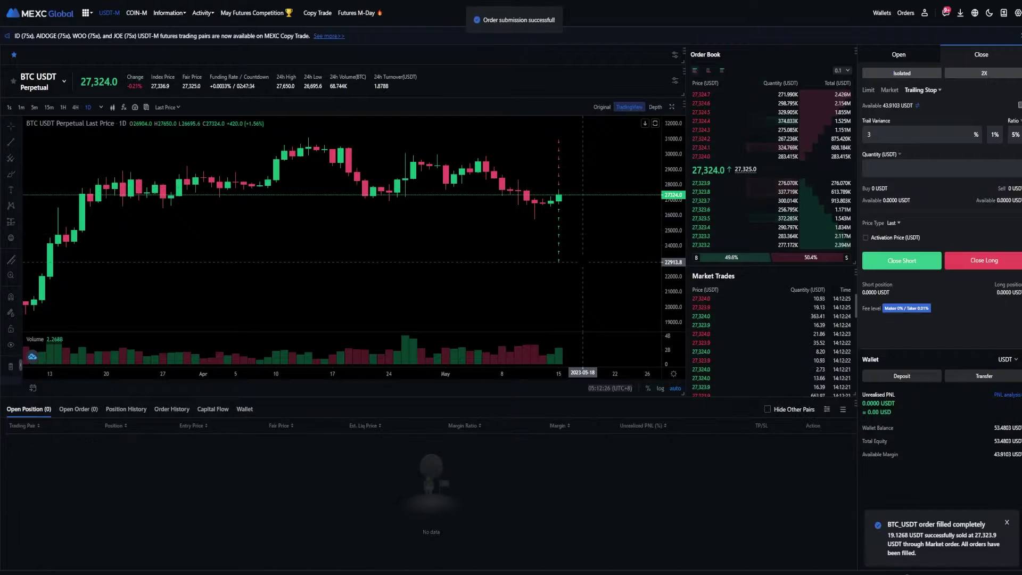
Open a 20 USDT 2X BTC USDT short at market and confirm.
left_click(887, 92)
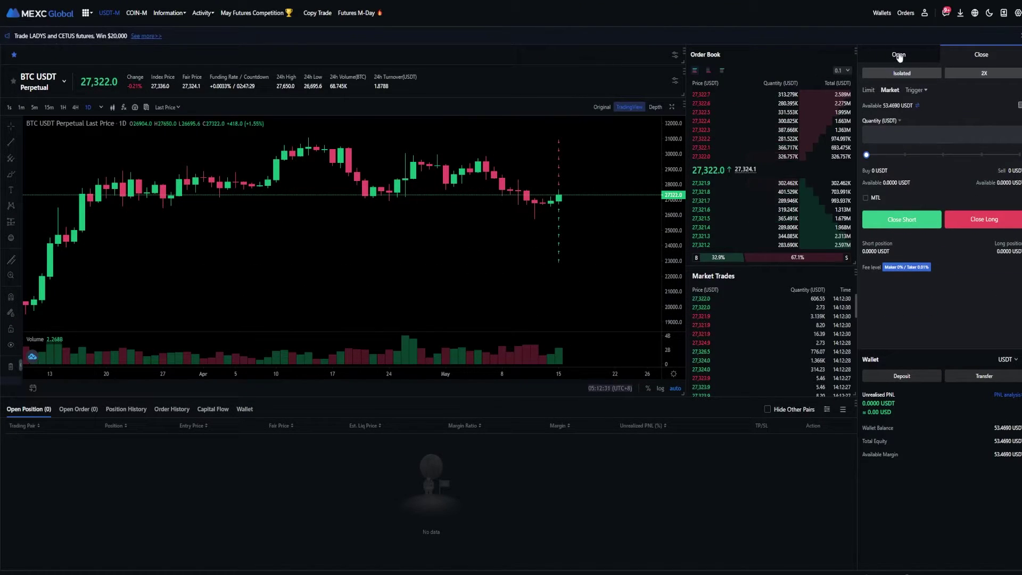
left_click(899, 54)
left_click(884, 133)
type("2")
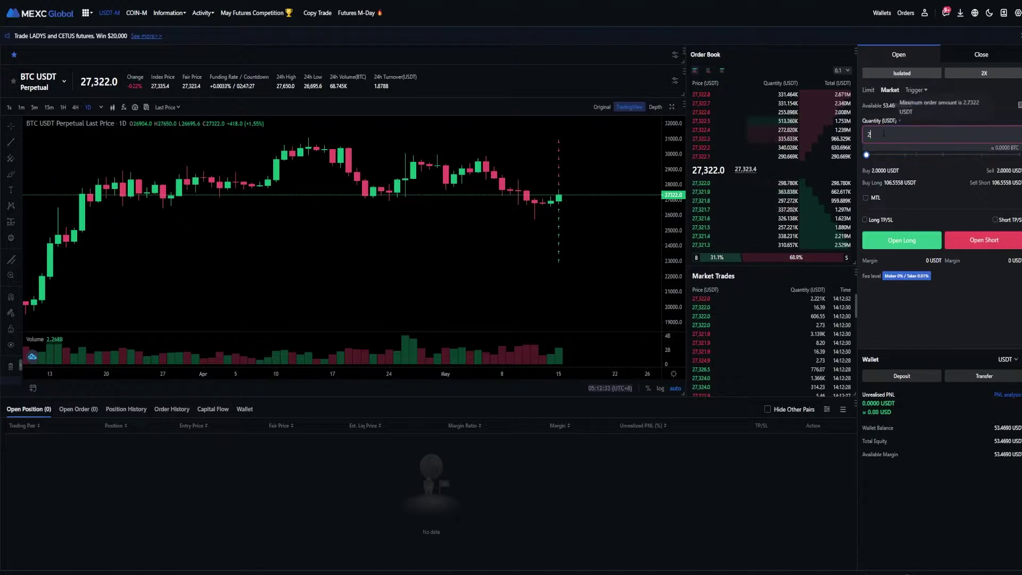
type("0")
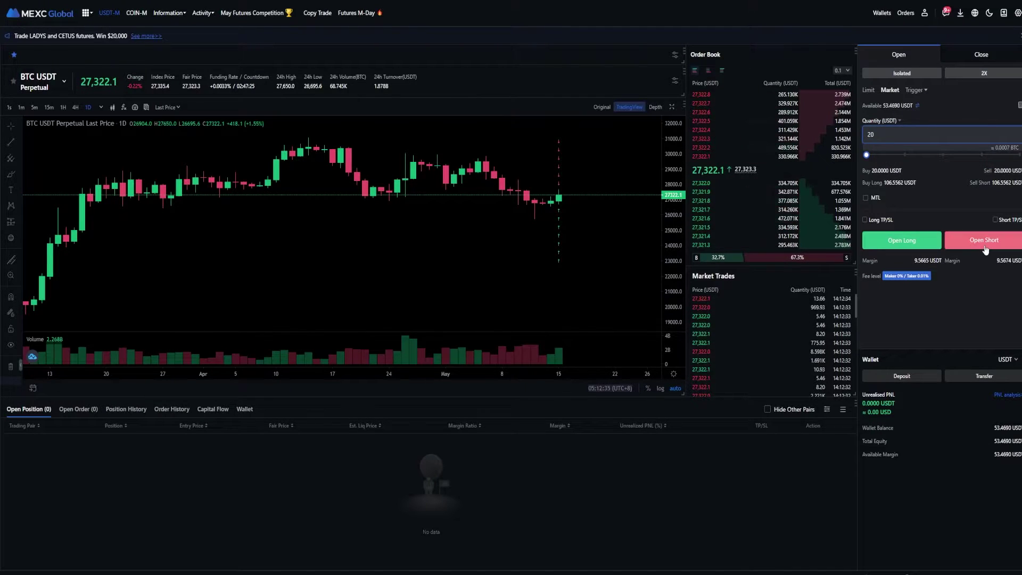
left_click(985, 240)
left_click(584, 234)
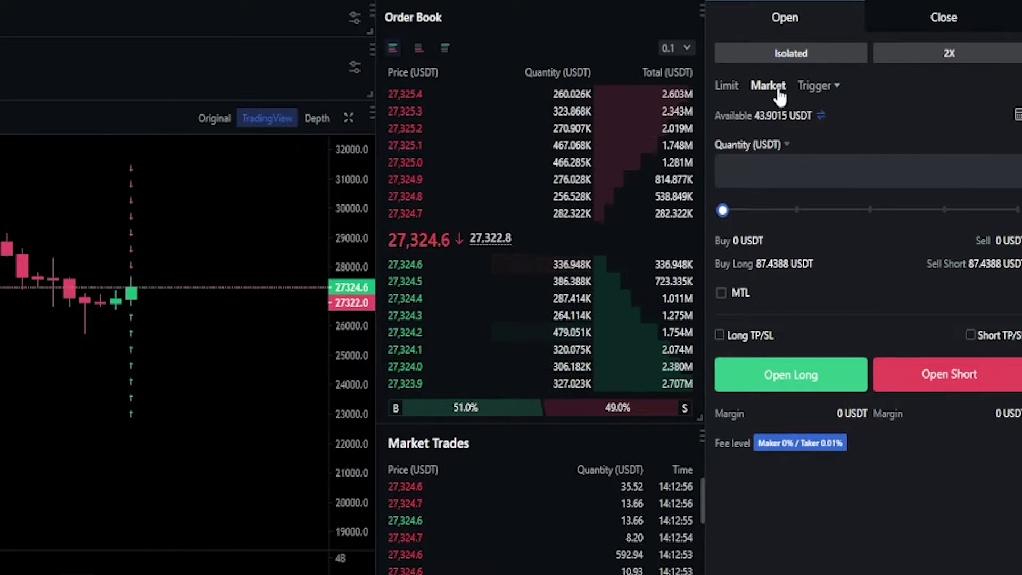
Set the short's close order to Trailing Stop and select the Trail Variance and Quantity fields.
left_click(926, 16)
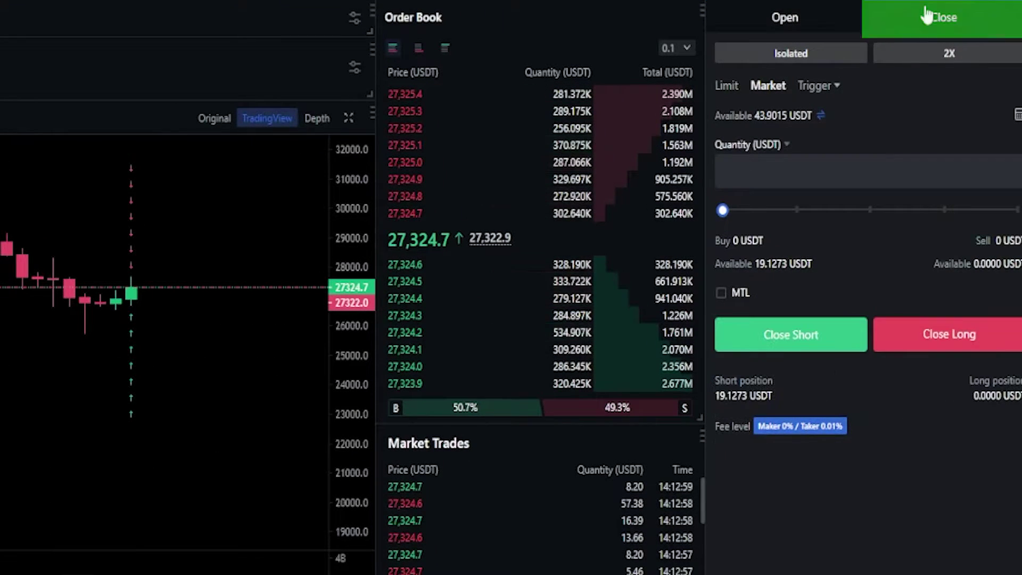
left_click(839, 89)
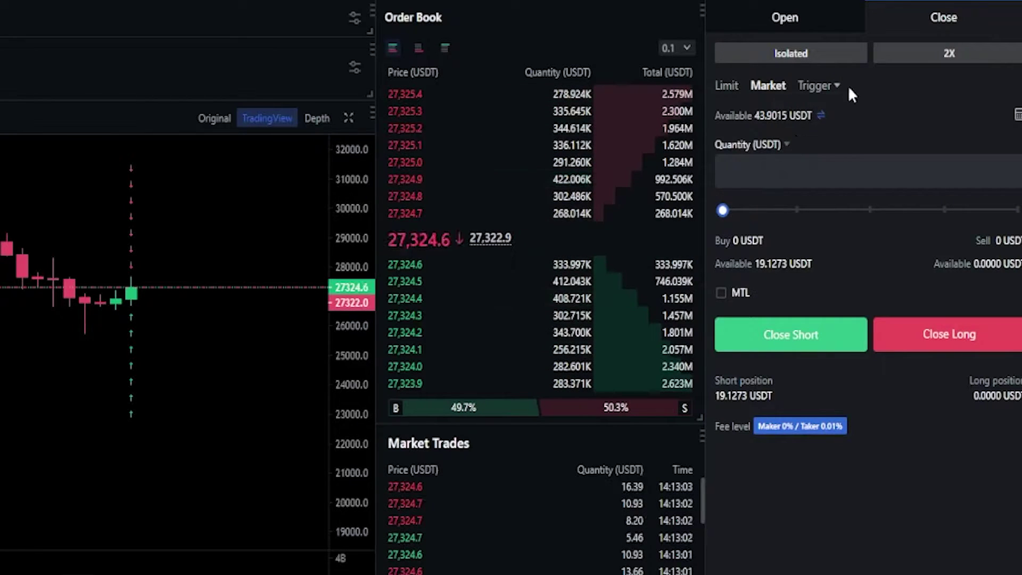
left_click(815, 139)
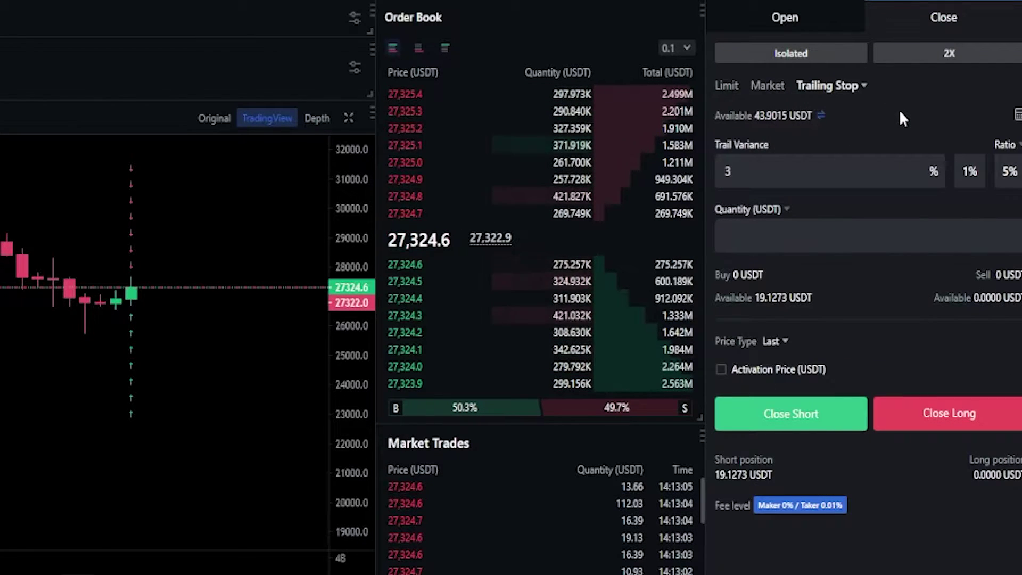
left_click(767, 159)
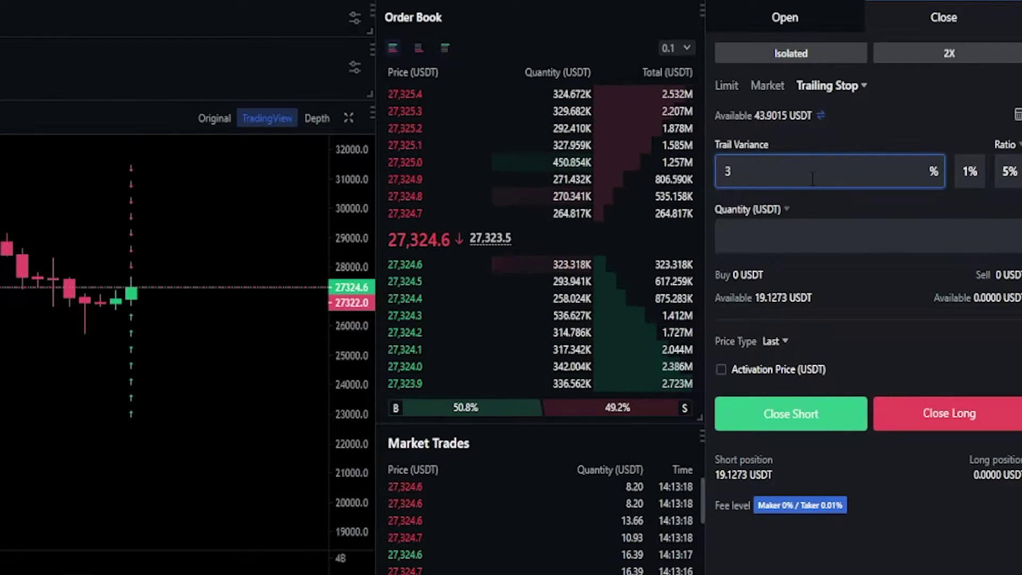
left_click(789, 236)
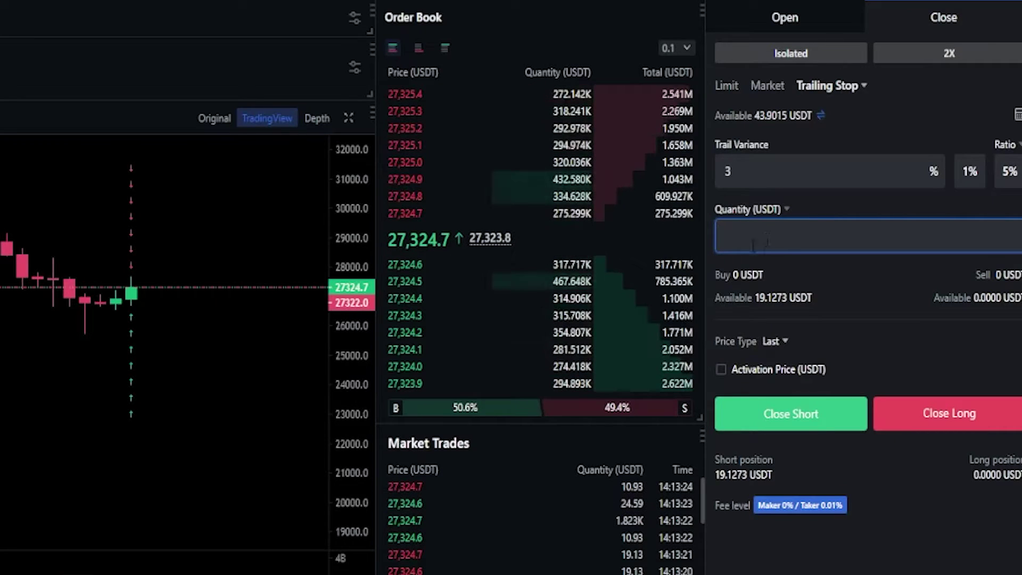
left_click(715, 303)
Place a 19.12 USDT trailing-stop Close Short order at 3% variance.
mouse_move(717, 304)
left_mouse_down()
mouse_move(788, 301)
mouse_move(716, 303)
left_mouse_up()
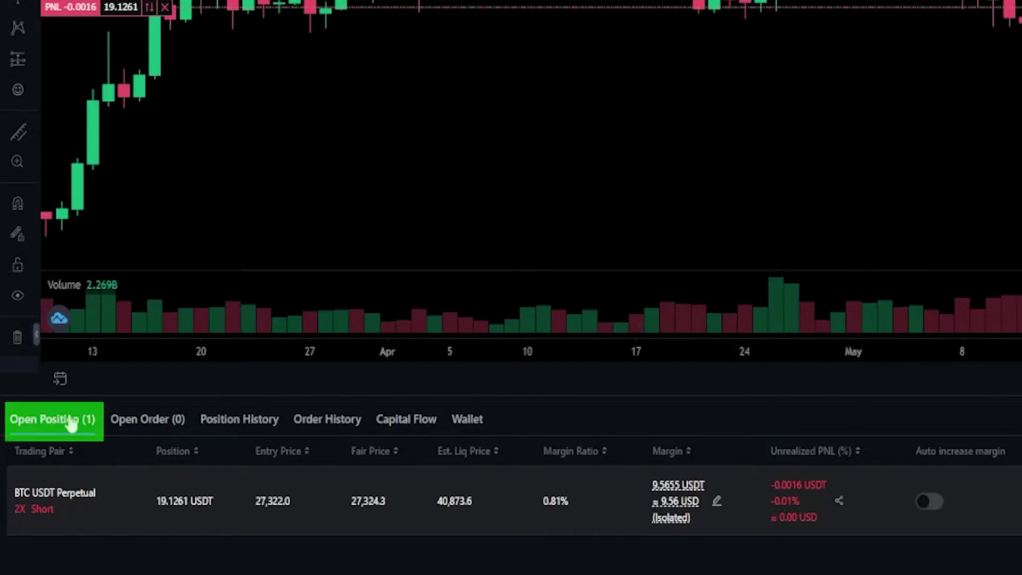
mouse_move(154, 499)
left_mouse_down()
mouse_move(213, 499)
mouse_move(136, 505)
left_mouse_up()
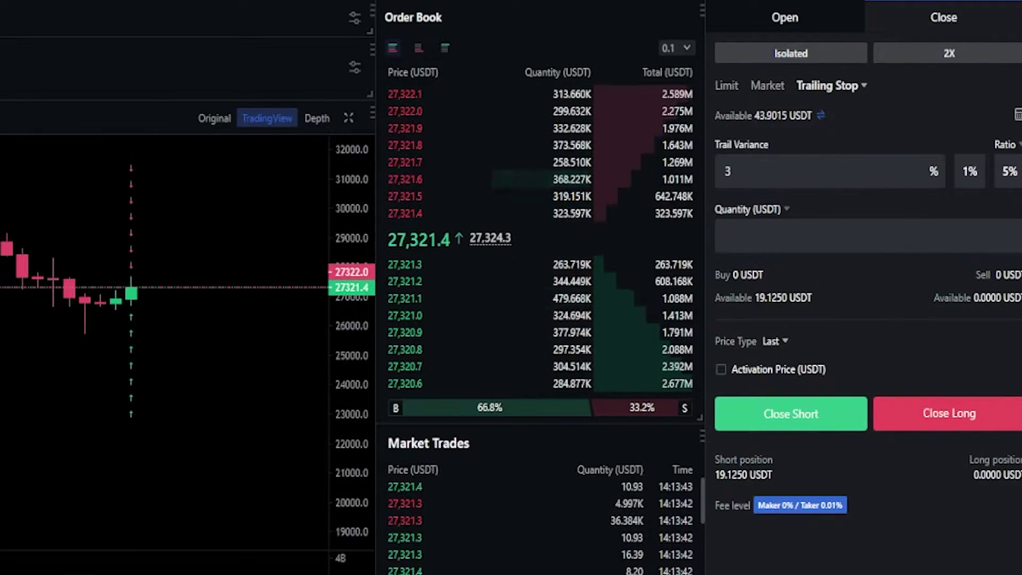
left_click(782, 236)
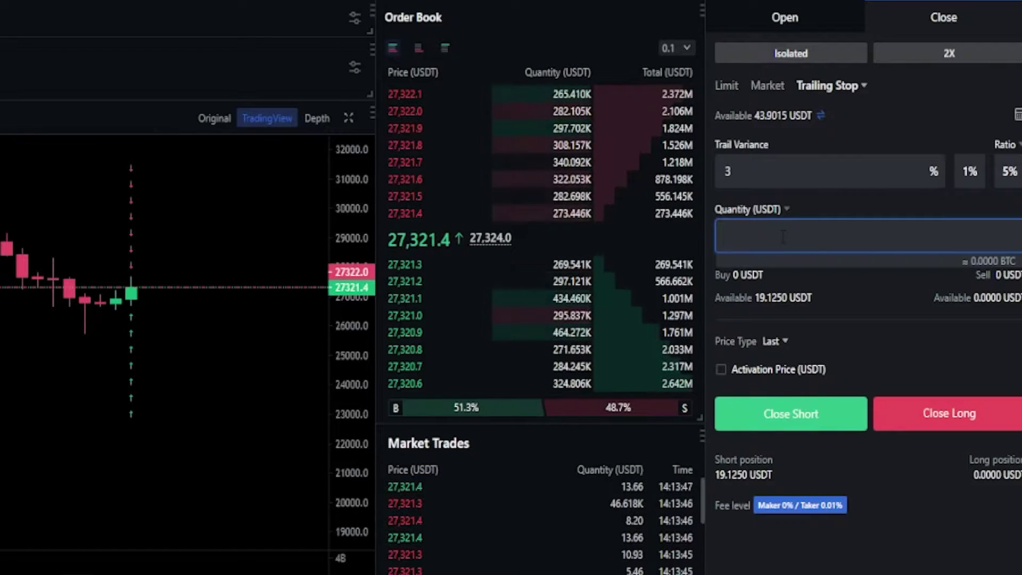
type("19.1")
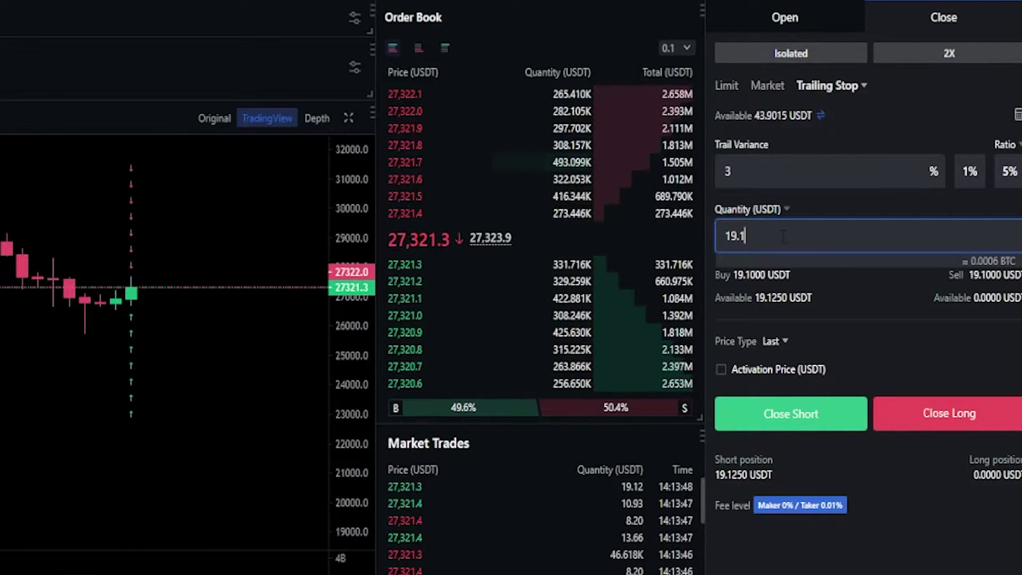
type("2")
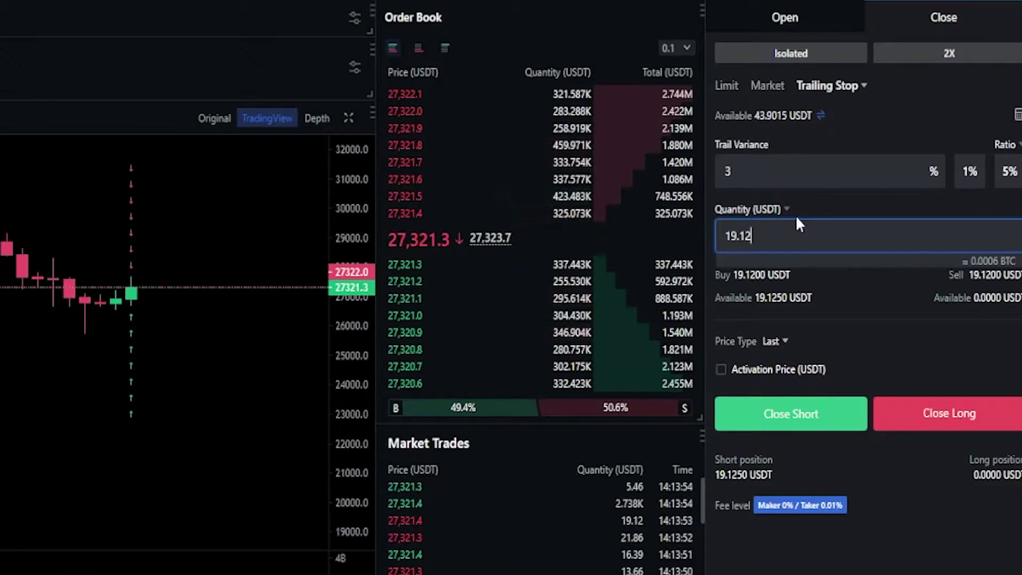
left_click(792, 416)
scroll(793, 415, "down", 8)
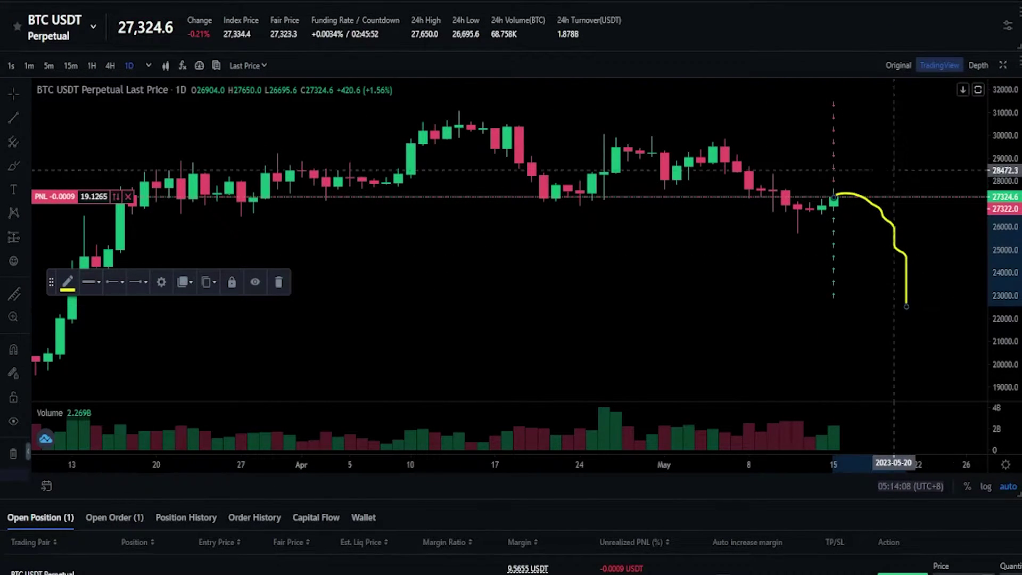
left_click_drag(847, 172, 869, 173)
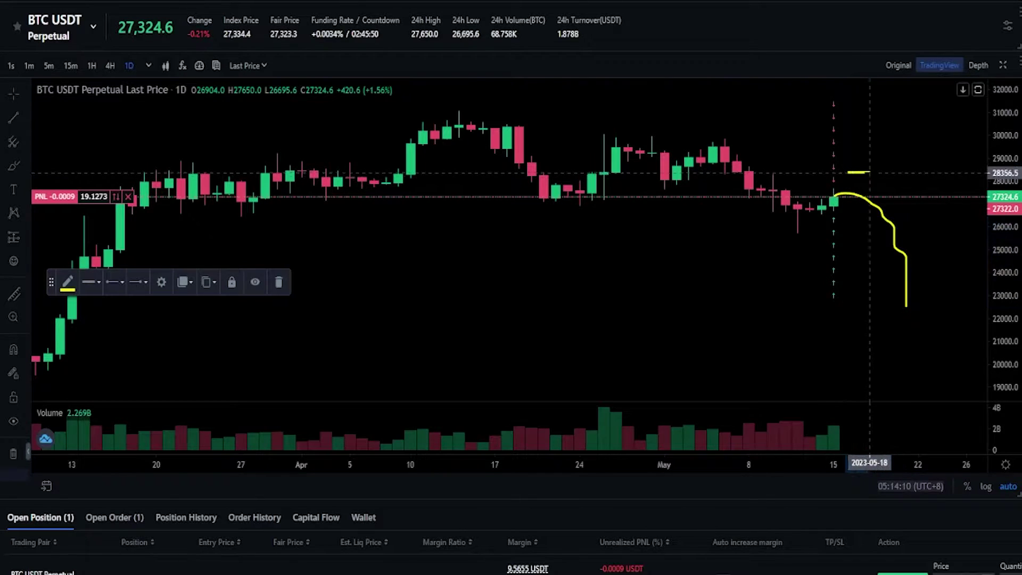
left_click_drag(907, 201, 931, 248)
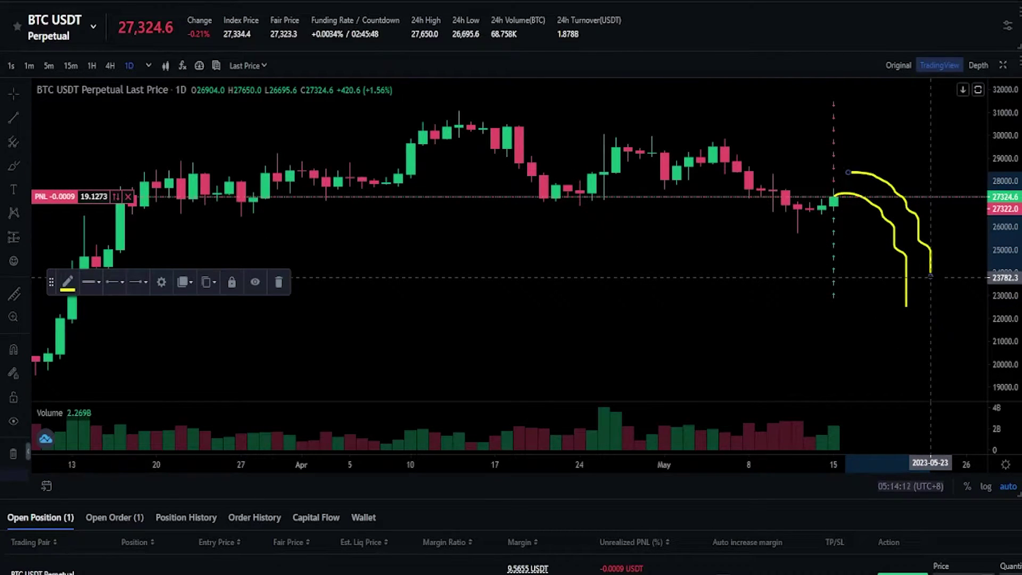
mouse_move(907, 306)
left_mouse_down()
mouse_move(925, 277)
mouse_move(931, 245)
mouse_move(919, 241)
left_mouse_up()
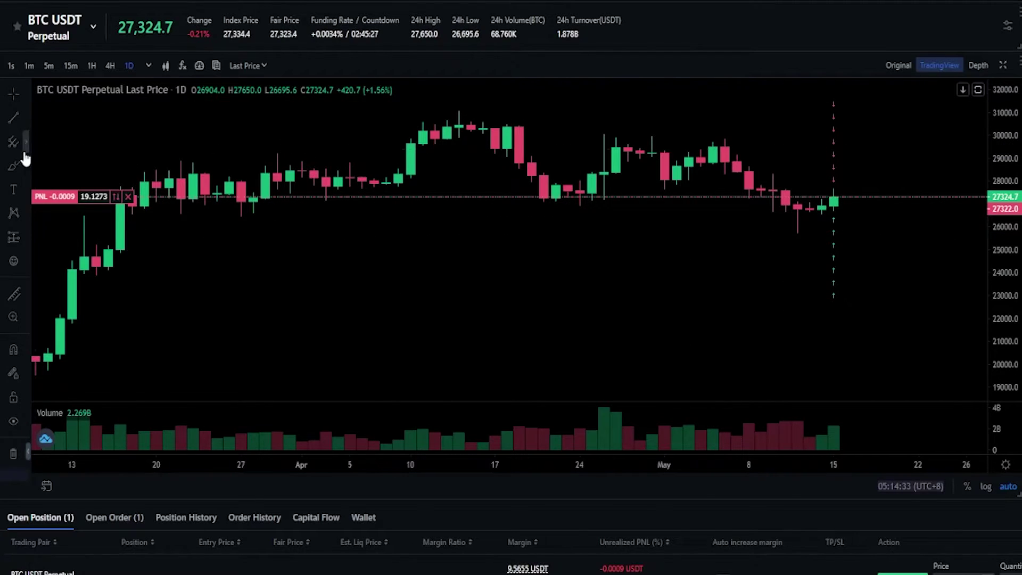
left_click(14, 165)
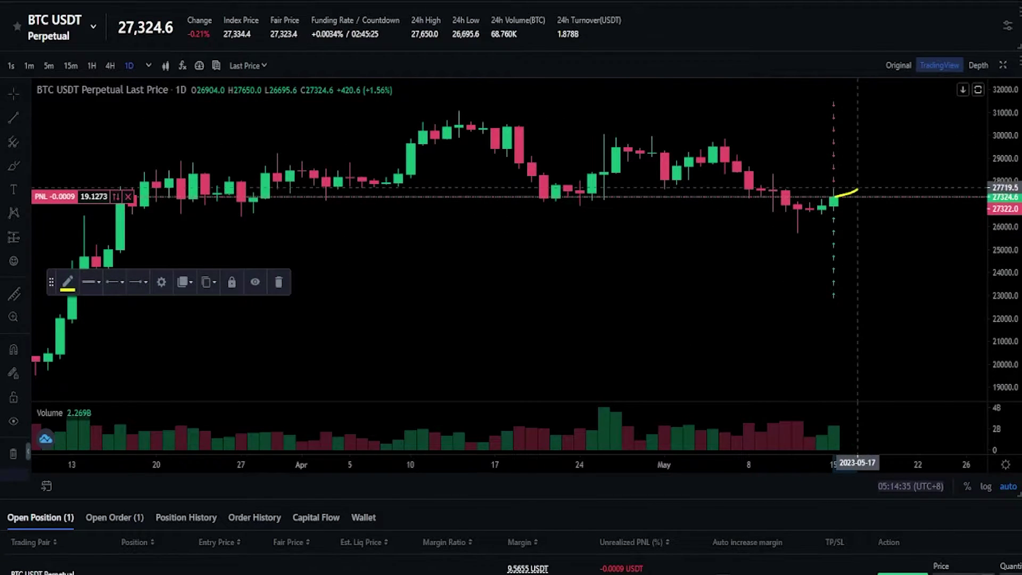
mouse_move(858, 188)
left_mouse_down()
mouse_move(869, 138)
mouse_move(878, 175)
mouse_move(848, 158)
mouse_move(883, 147)
left_mouse_up()
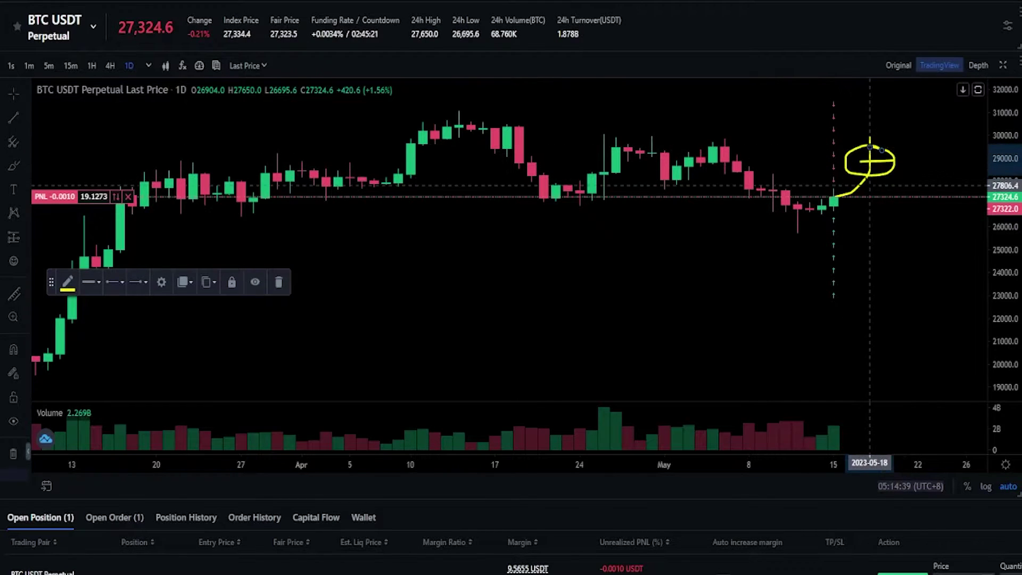
key("Delete")
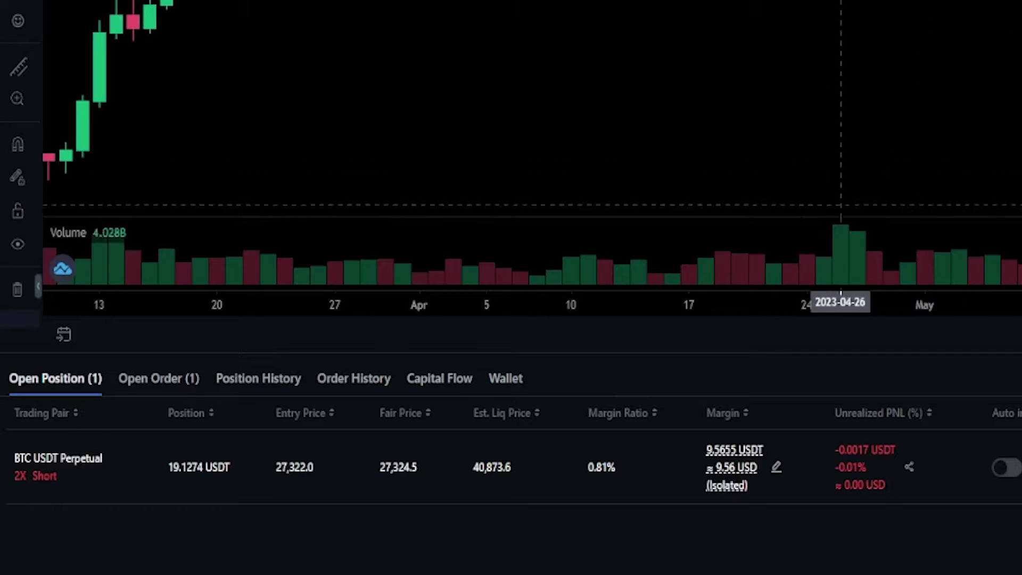
Revoke the Trailing Stop Close Short order listed under Open Order (1).
left_click(153, 393)
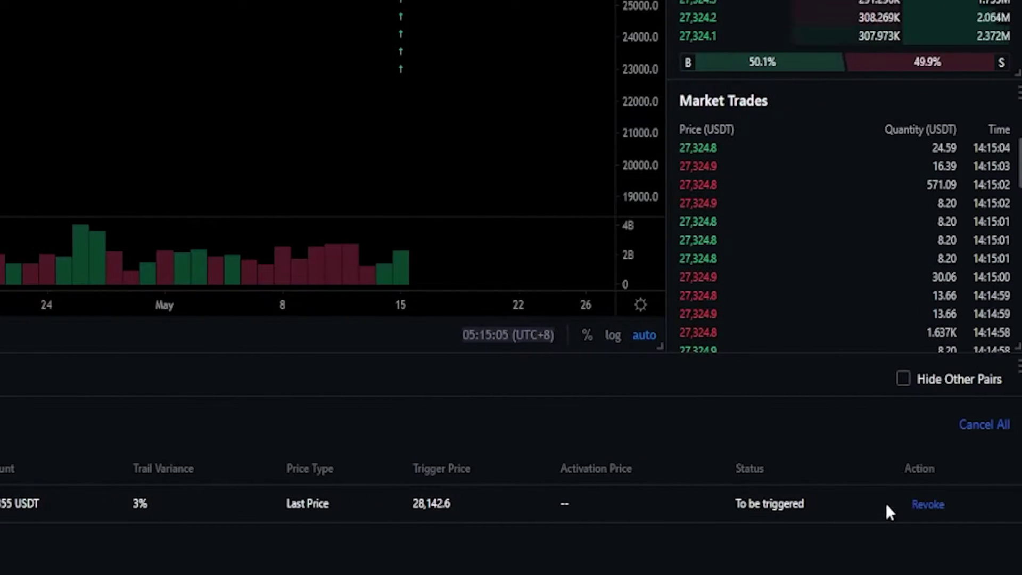
left_click(929, 519)
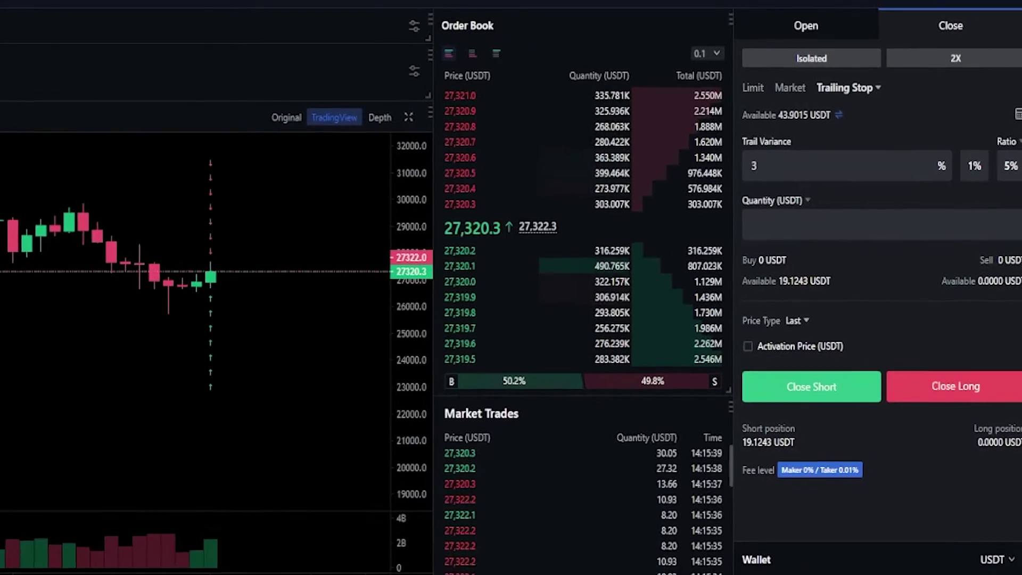
Enter 19.12 USDT as the close quantity and enable the Activation Price (USDT) option.
left_click(727, 242)
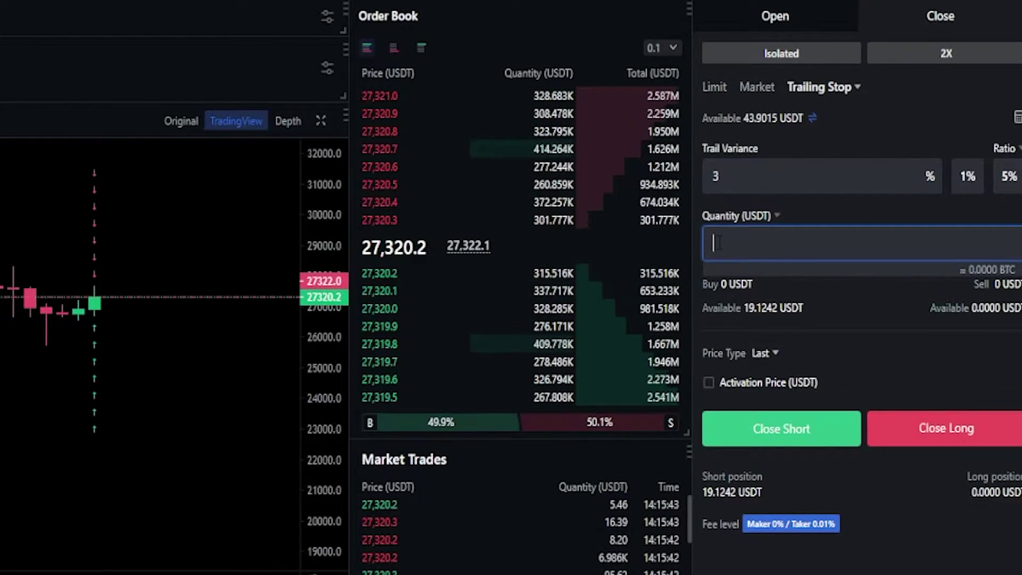
type("19.12")
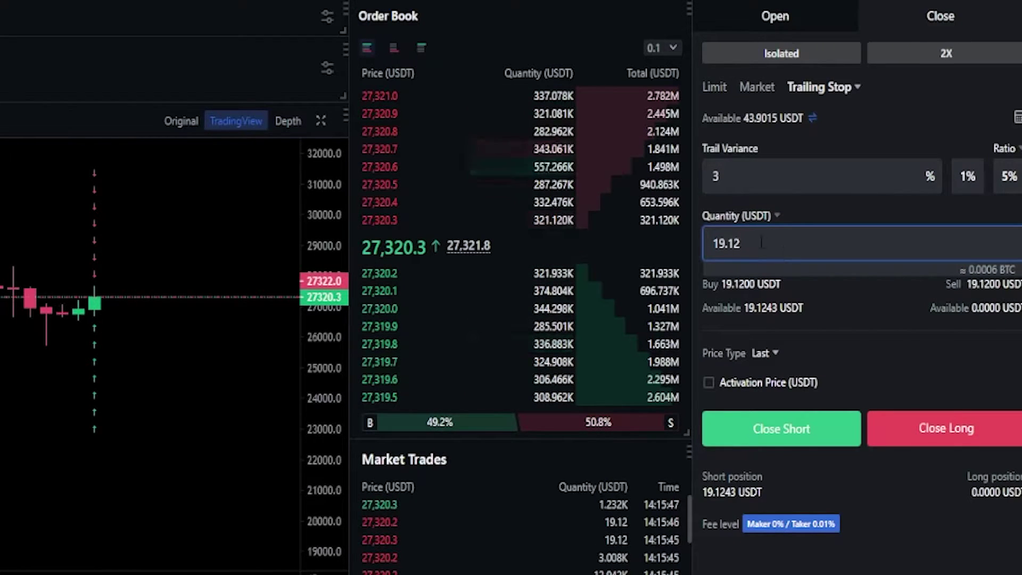
left_click(709, 383)
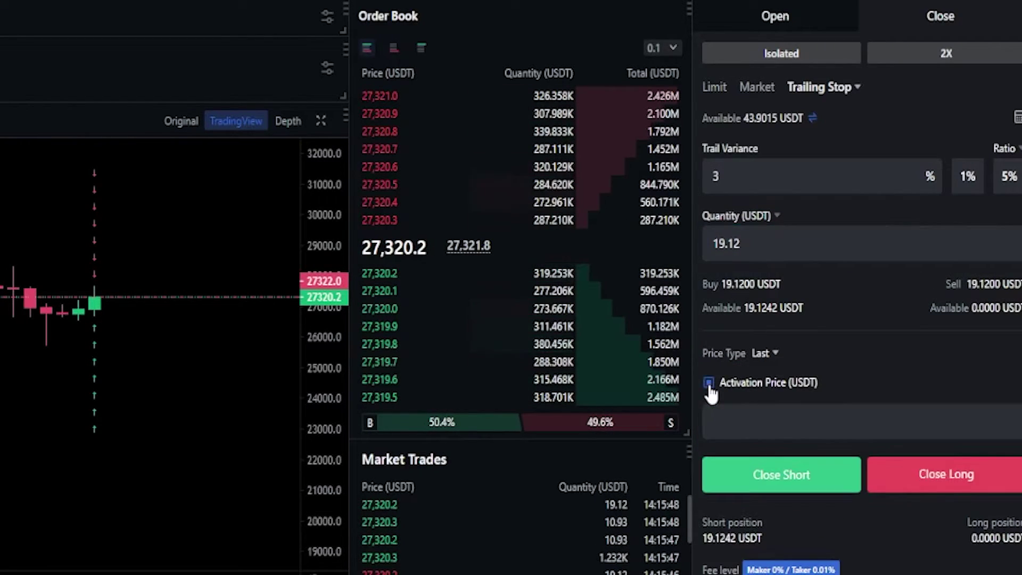
left_click(740, 426)
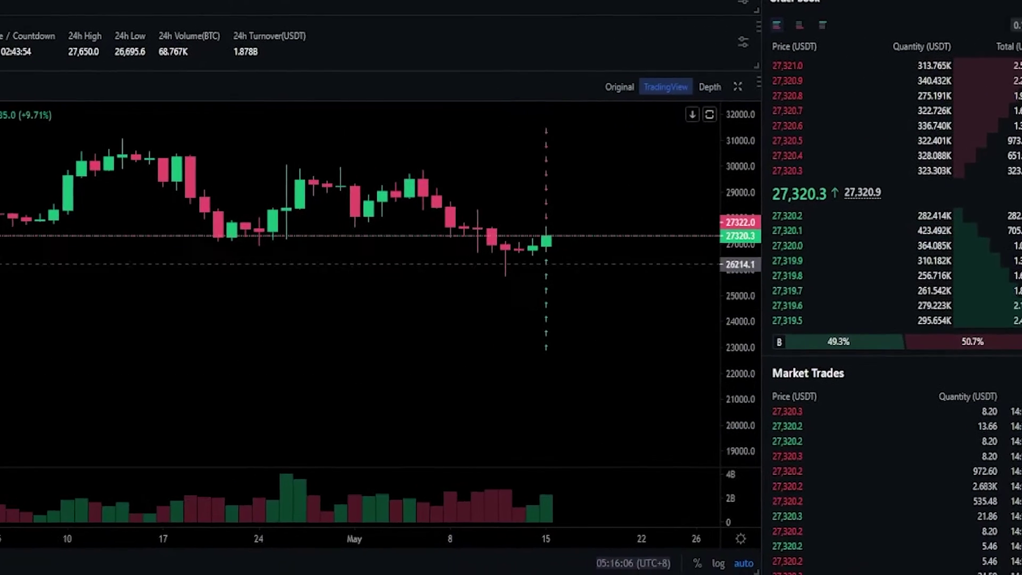
Circle the recent candle low near 26,100 freehand, then remove the loop.
left_click(14, 165)
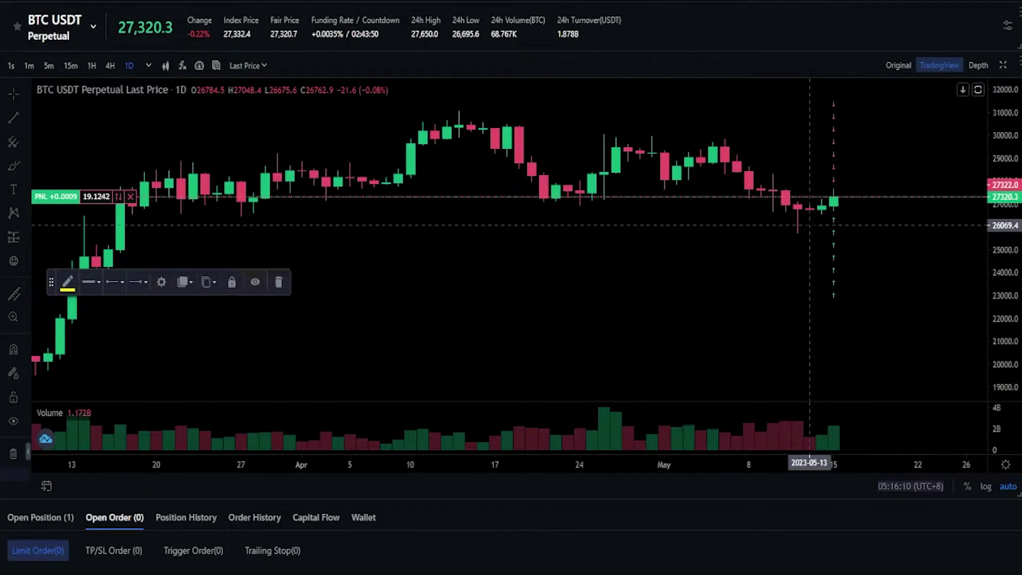
mouse_move(810, 223)
left_mouse_down()
mouse_move(769, 248)
mouse_move(831, 237)
mouse_move(810, 223)
left_mouse_up()
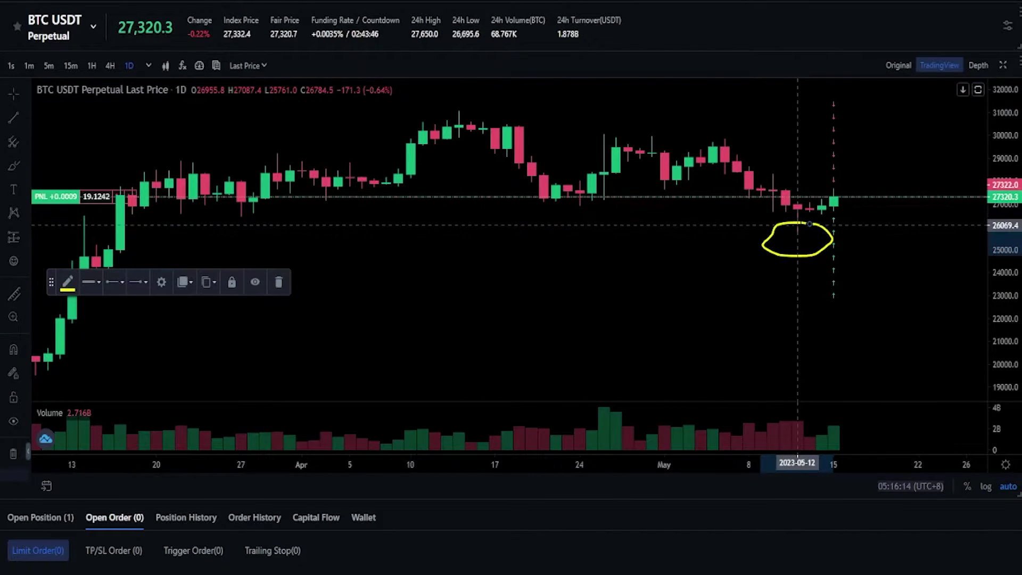
right_click(792, 258)
left_click(826, 389)
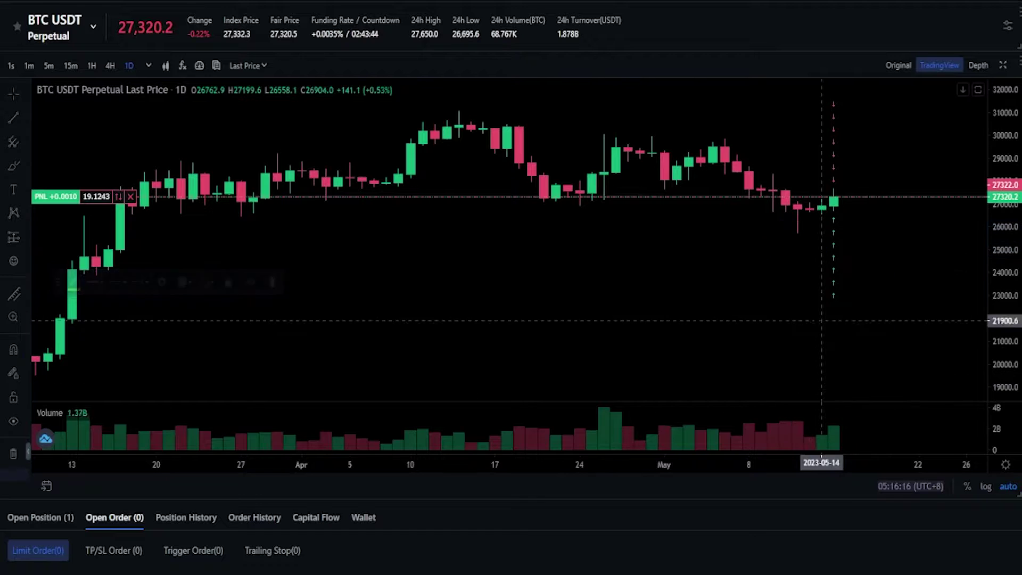
Draw a horizontal level line at 25664.1 on the BTC USDT chart.
left_click(27, 122)
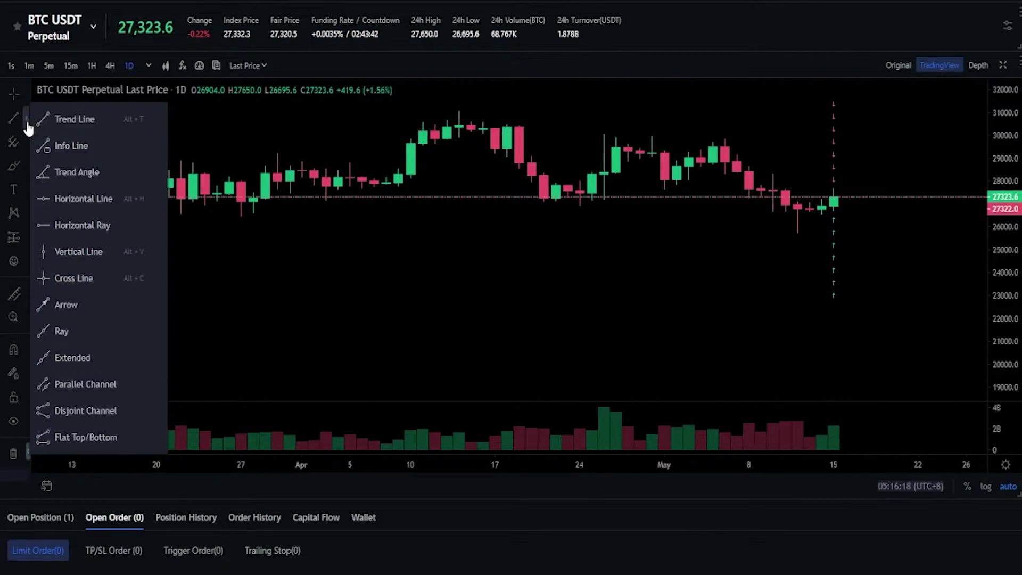
left_click(65, 198)
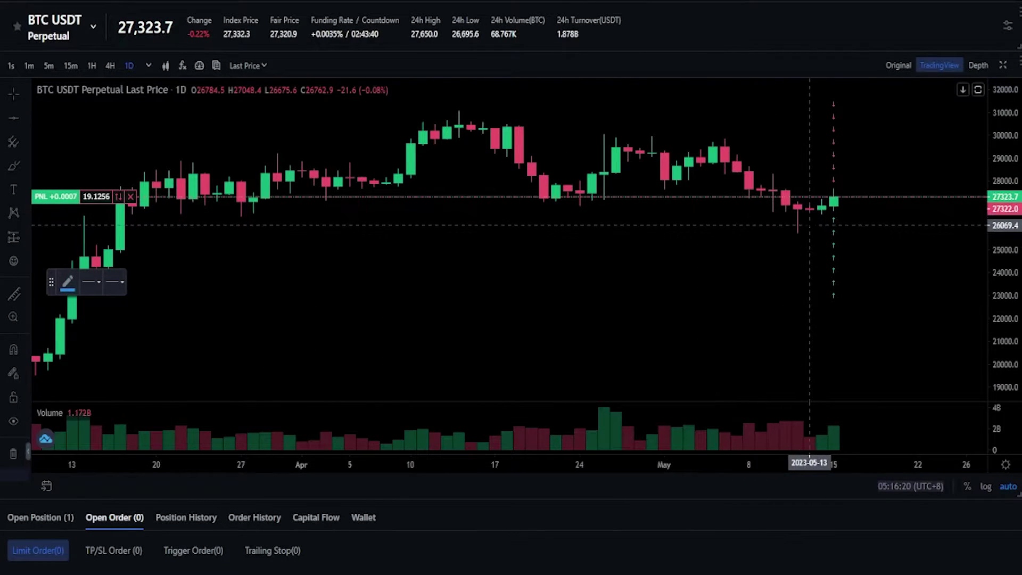
left_click(810, 234)
right_click(751, 276)
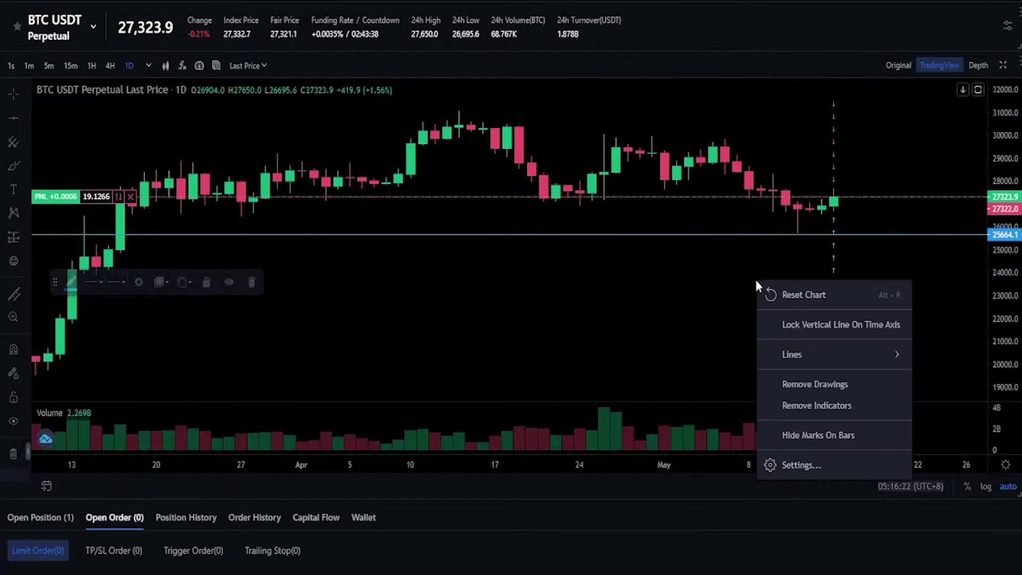
left_click(761, 257)
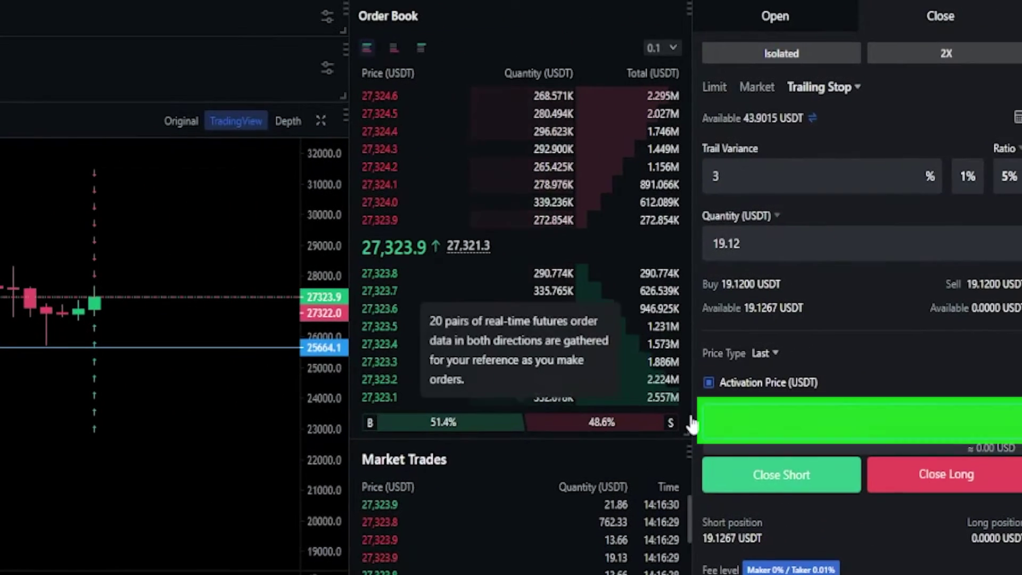
Enter activation price 25664 in the trailing-stop form and submit the Close Short order.
left_click(692, 423)
type("25")
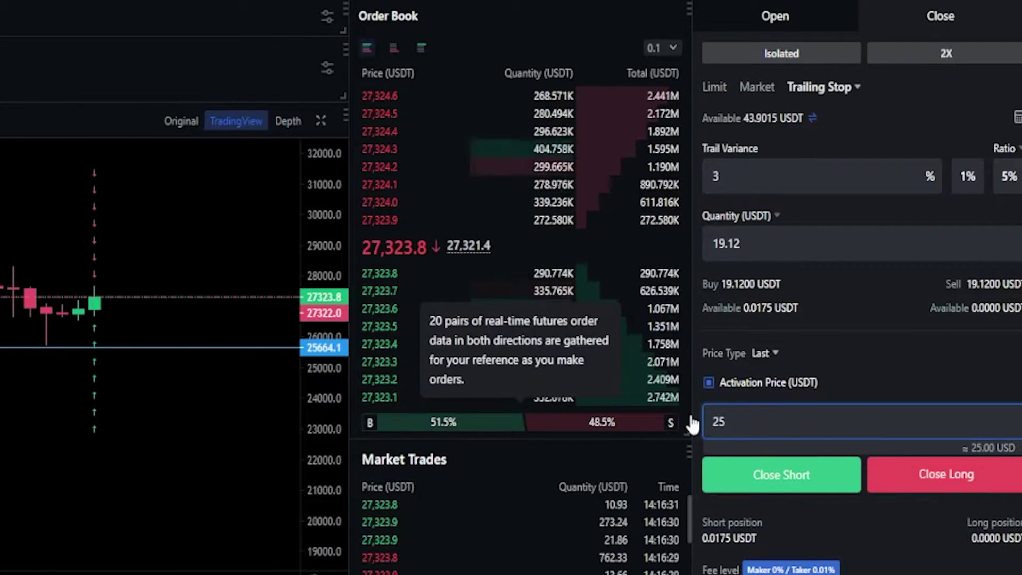
type("664")
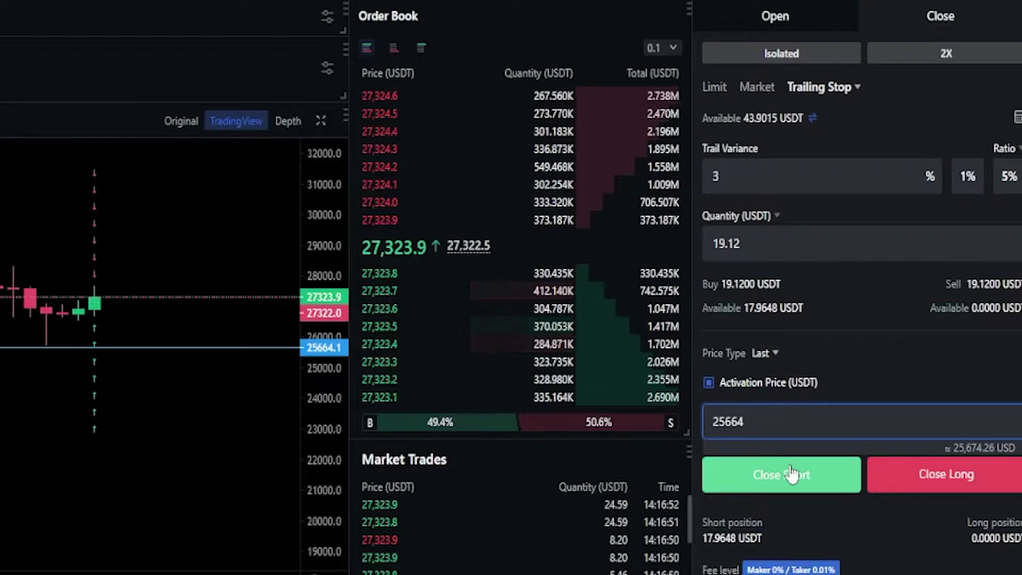
left_click(778, 478)
left_click(779, 478)
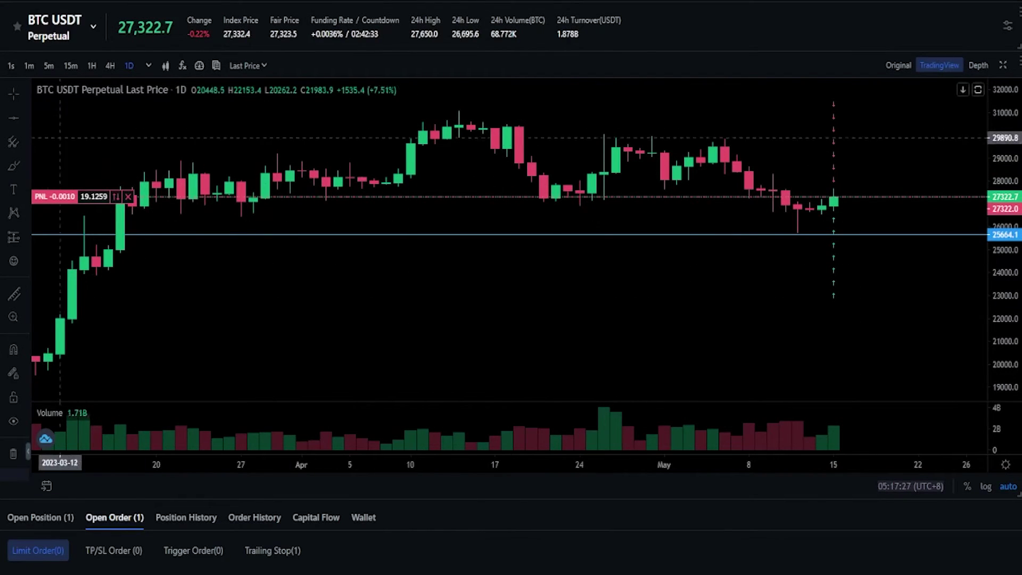
left_click(14, 166)
mouse_move(831, 206)
left_mouse_down()
mouse_move(856, 194)
mouse_move(894, 223)
left_mouse_up()
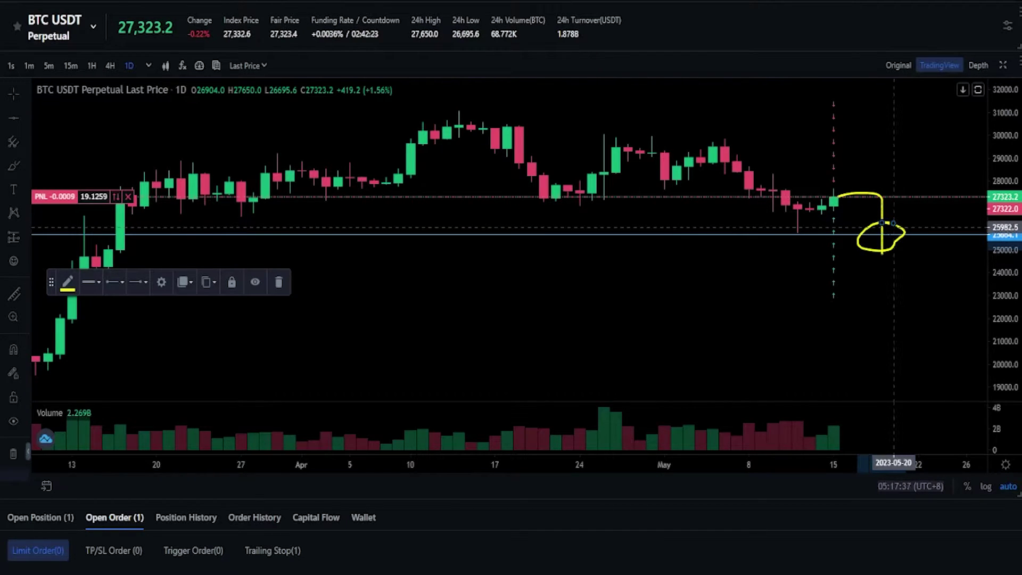
right_click(882, 221)
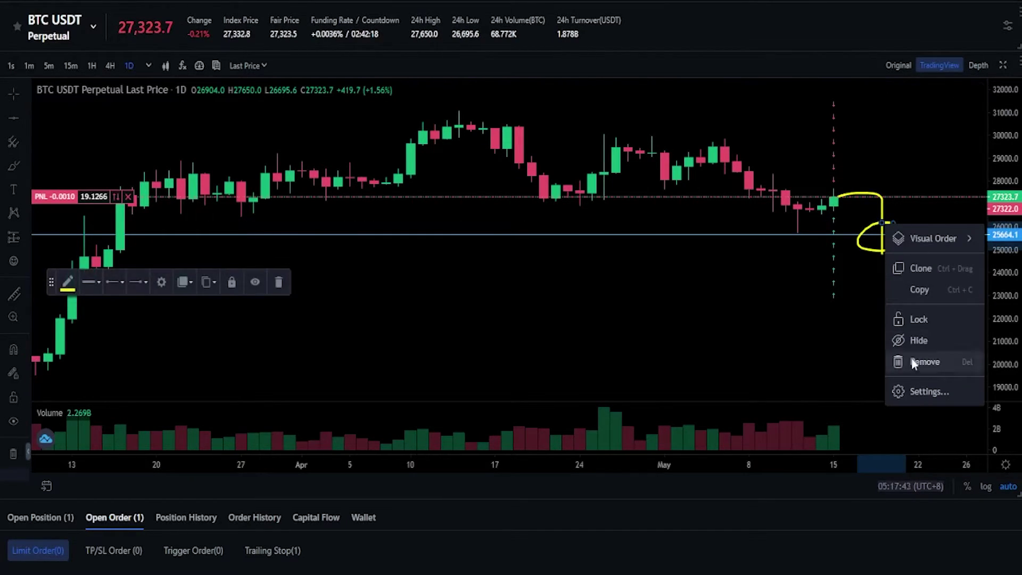
left_click(924, 360)
right_click(884, 207)
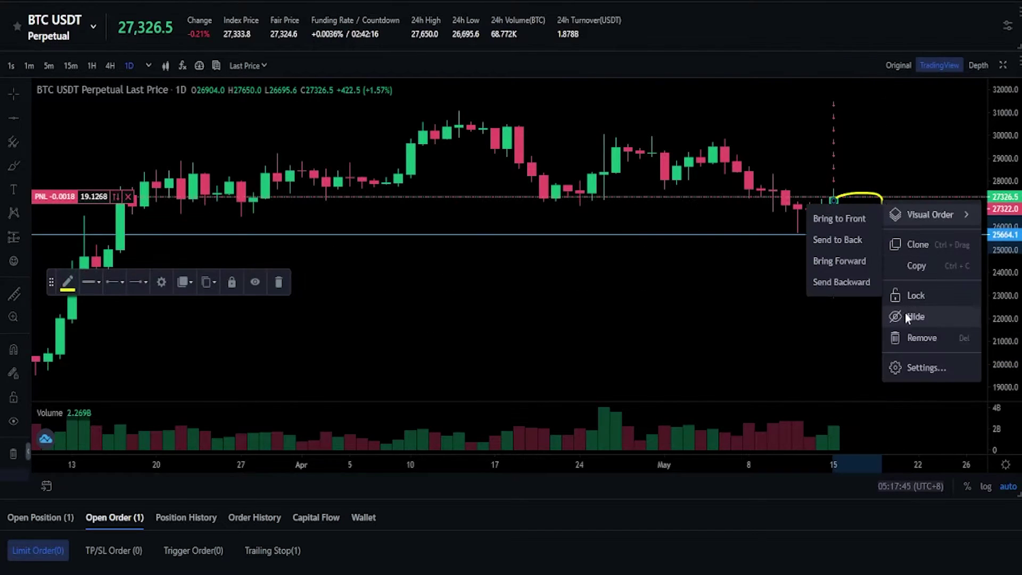
left_click(927, 337)
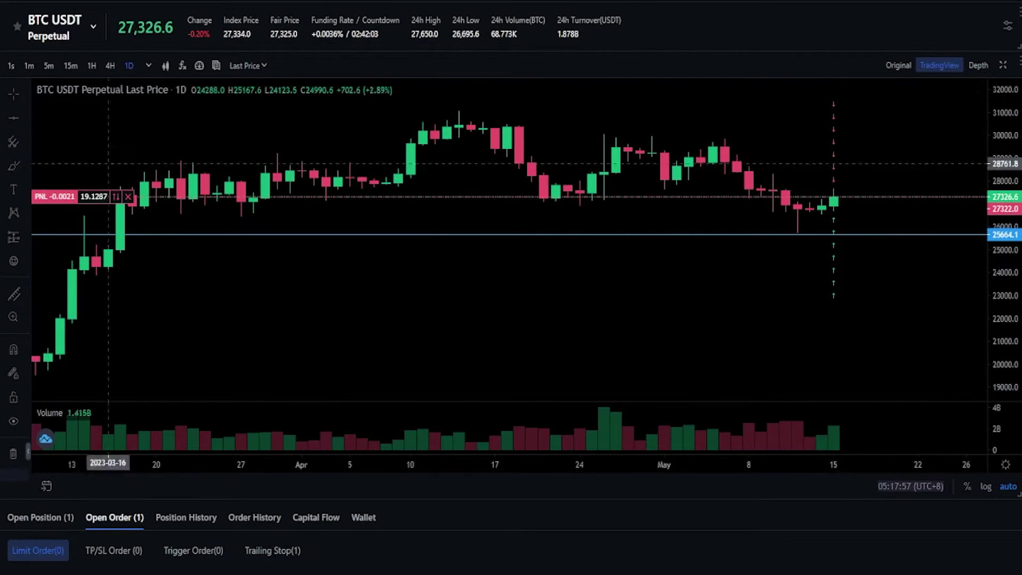
left_click(13, 166)
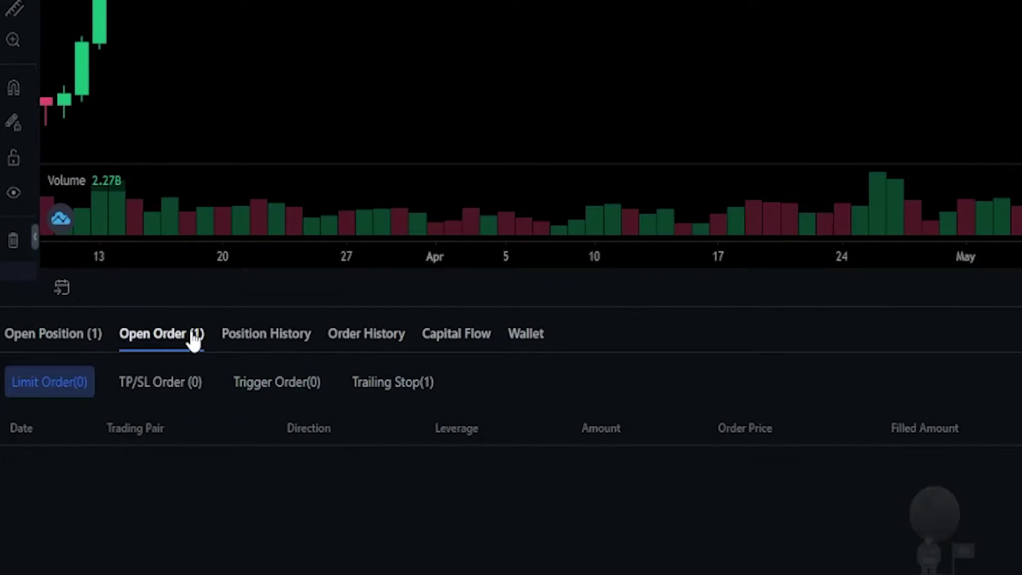
Revoke the Deactivated trailing-stop order activating at 25,664.0 from the Trailing Stop list.
left_click(402, 388)
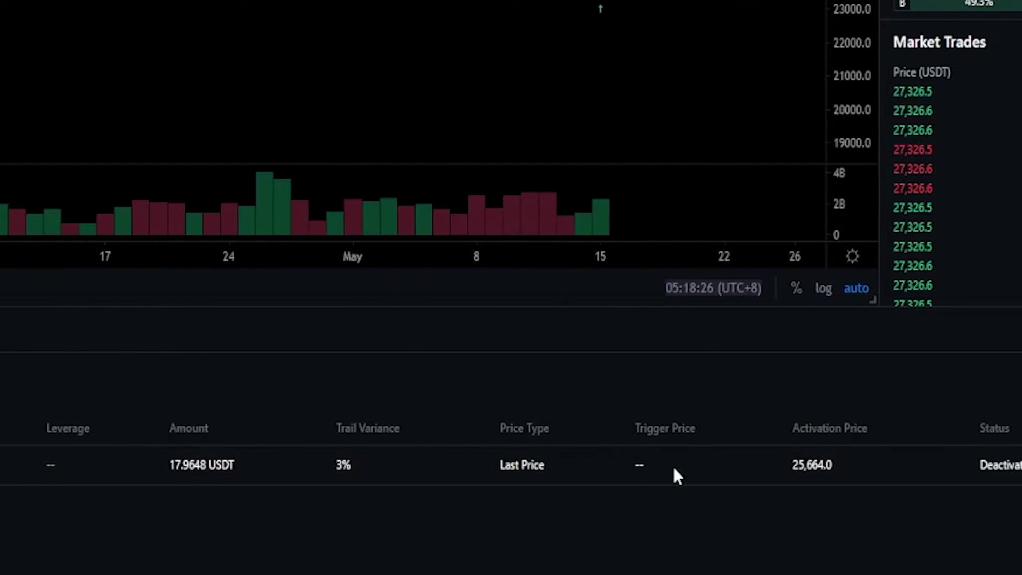
left_click_drag(756, 468, 829, 466)
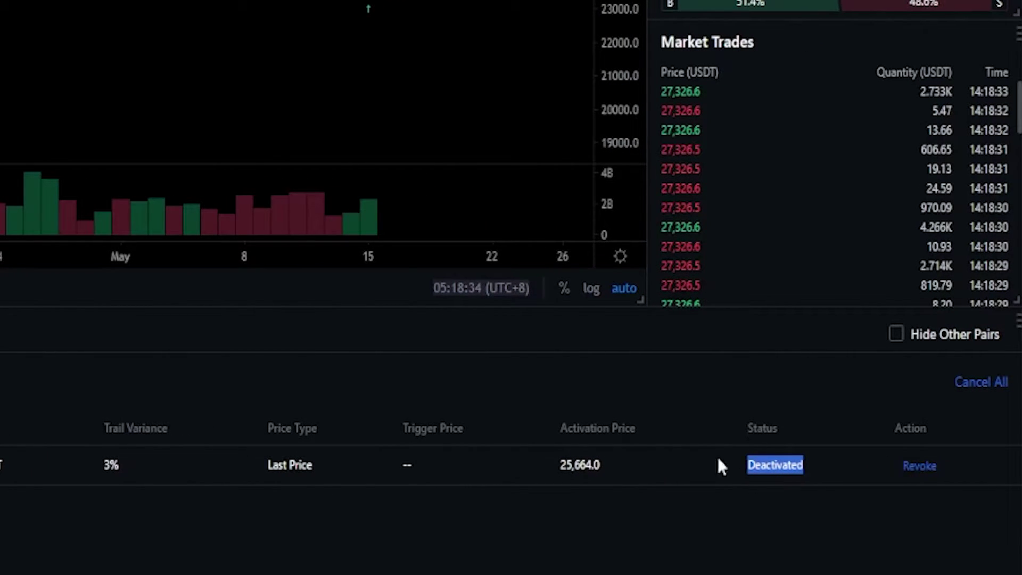
left_click_drag(564, 466, 609, 470)
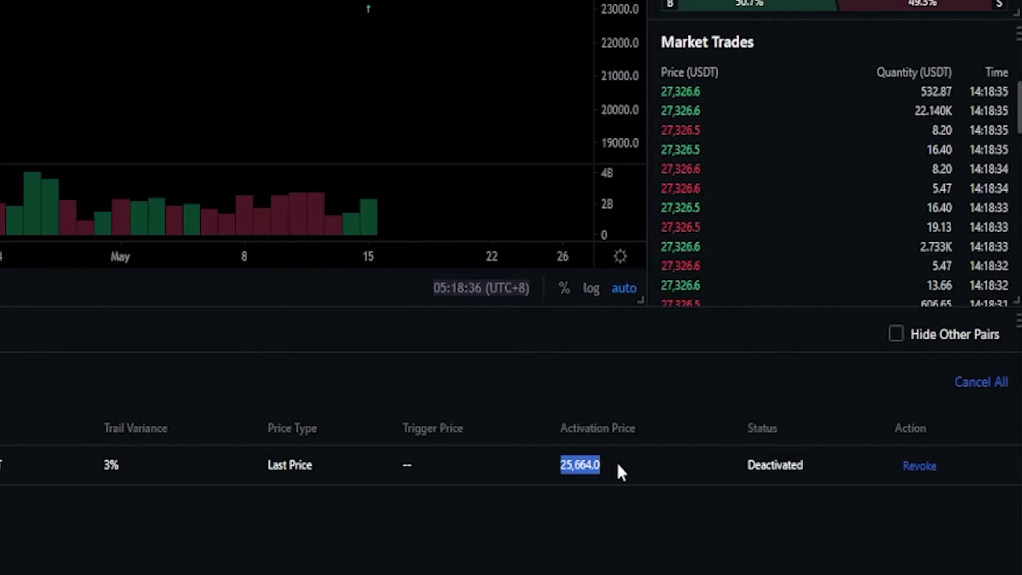
left_click(619, 474)
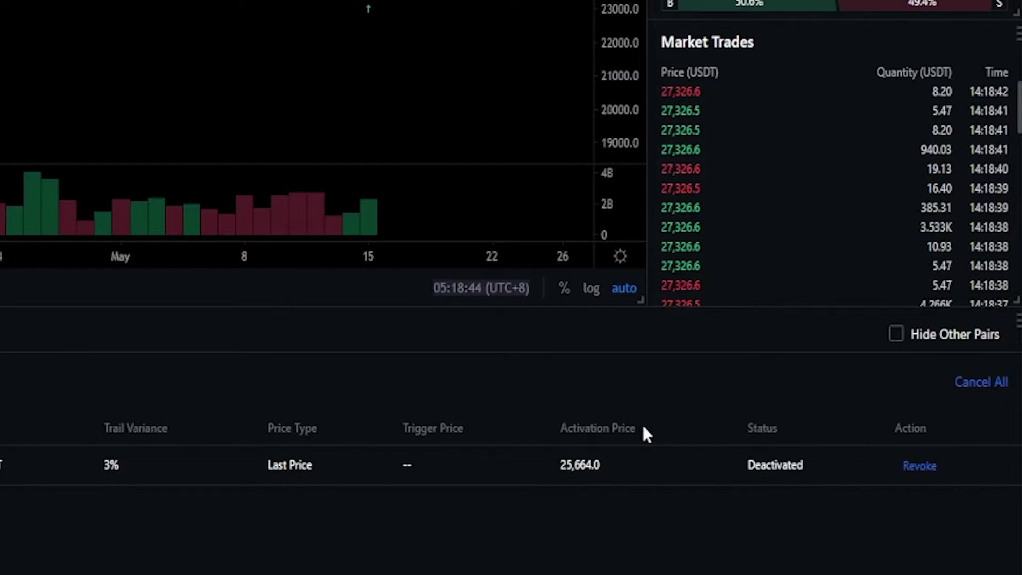
left_click(920, 472)
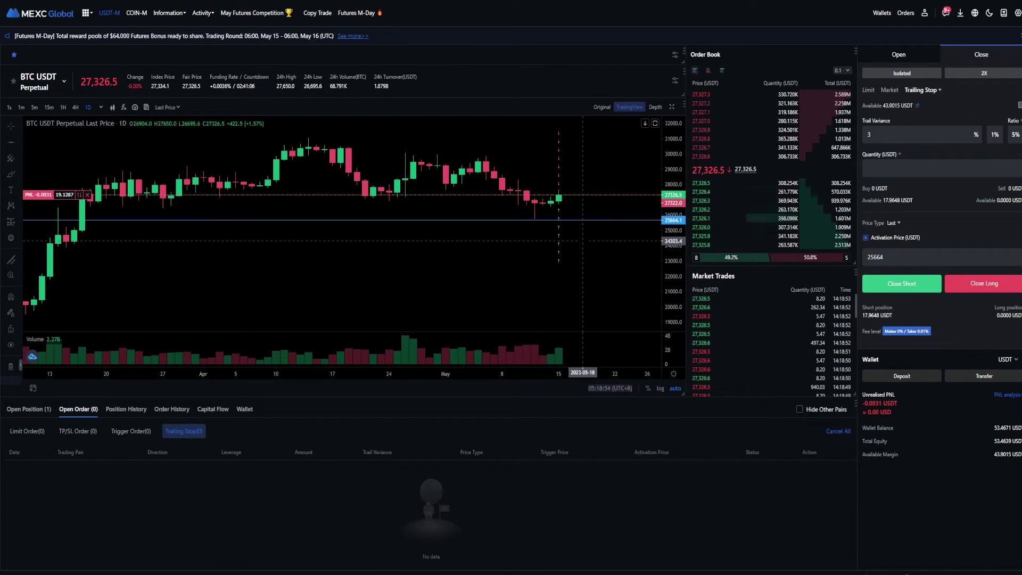
Flash-close the open short position at market and confirm.
left_click(44, 412)
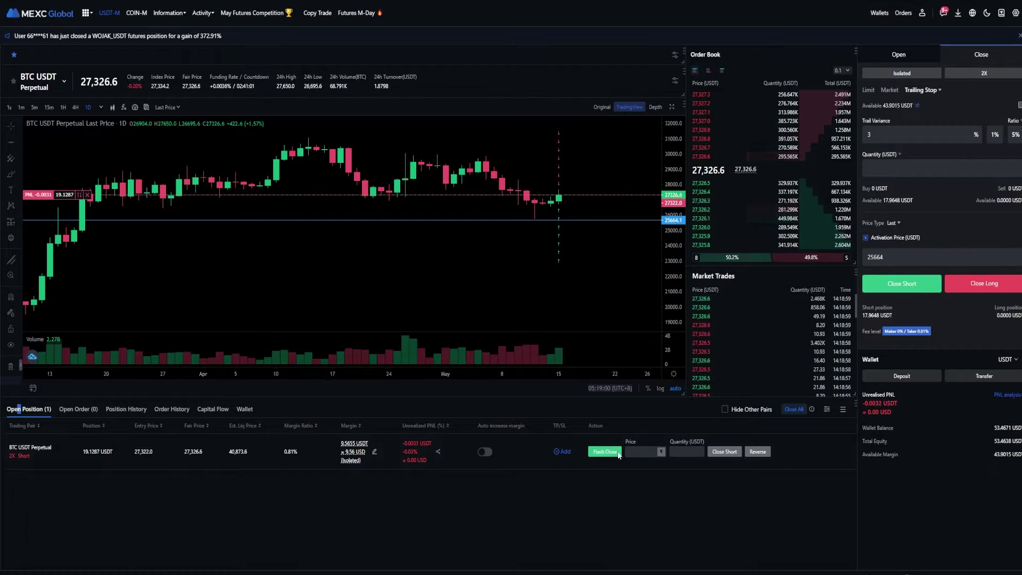
left_click(618, 452)
left_click(587, 186)
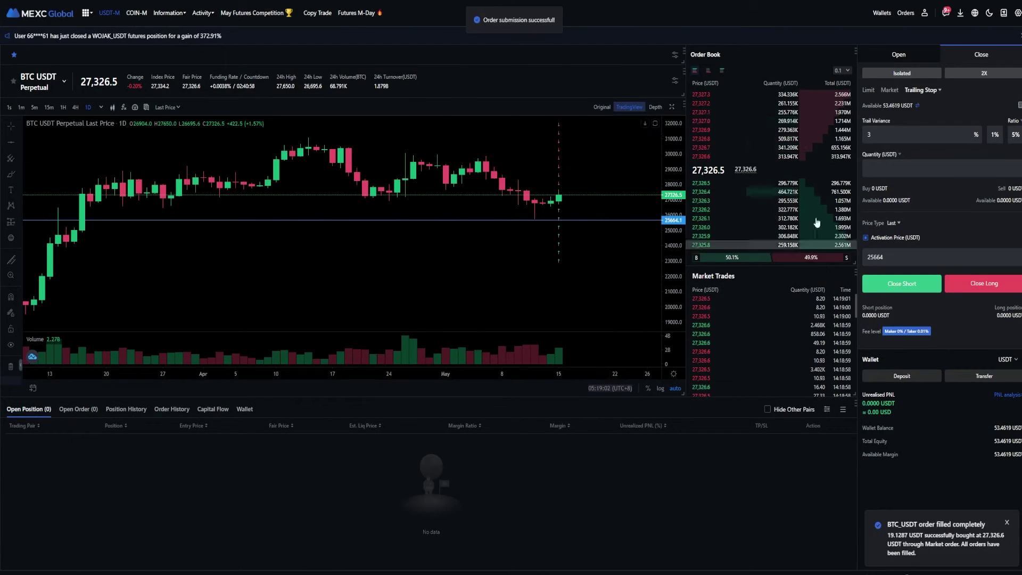
Open a 20 USDT market long on BTC USDT and confirm it.
left_click(888, 95)
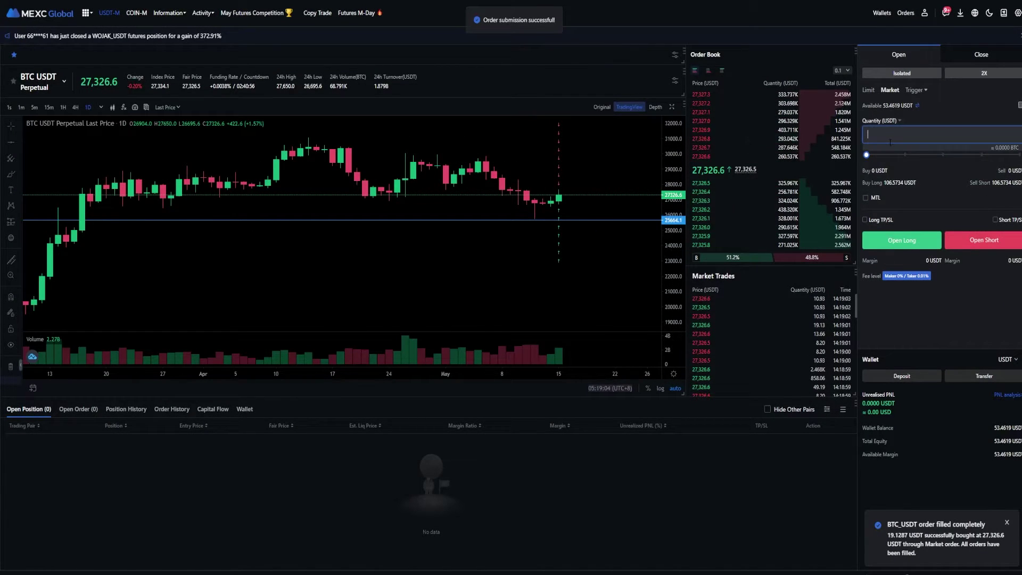
type("20")
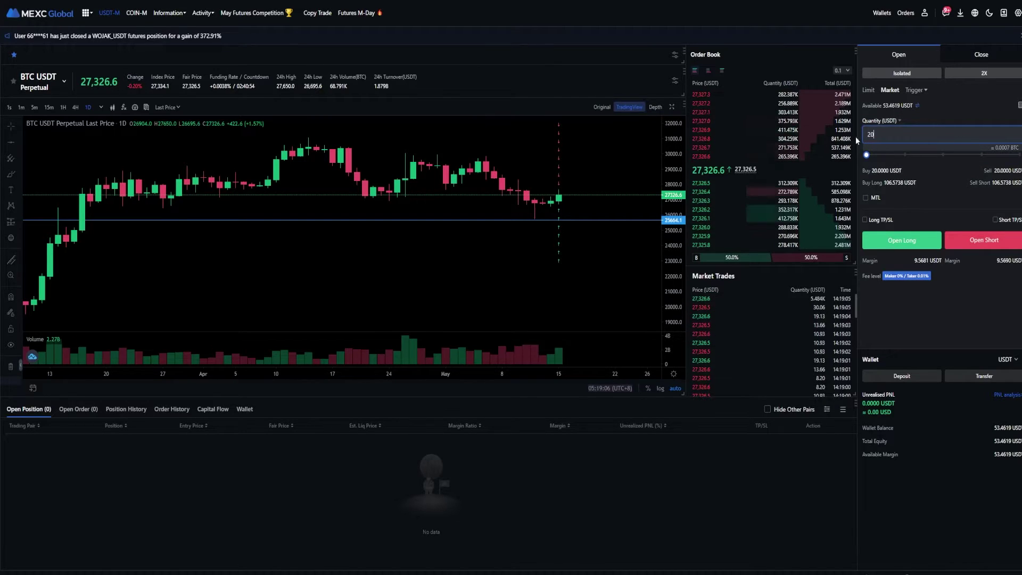
left_click(884, 245)
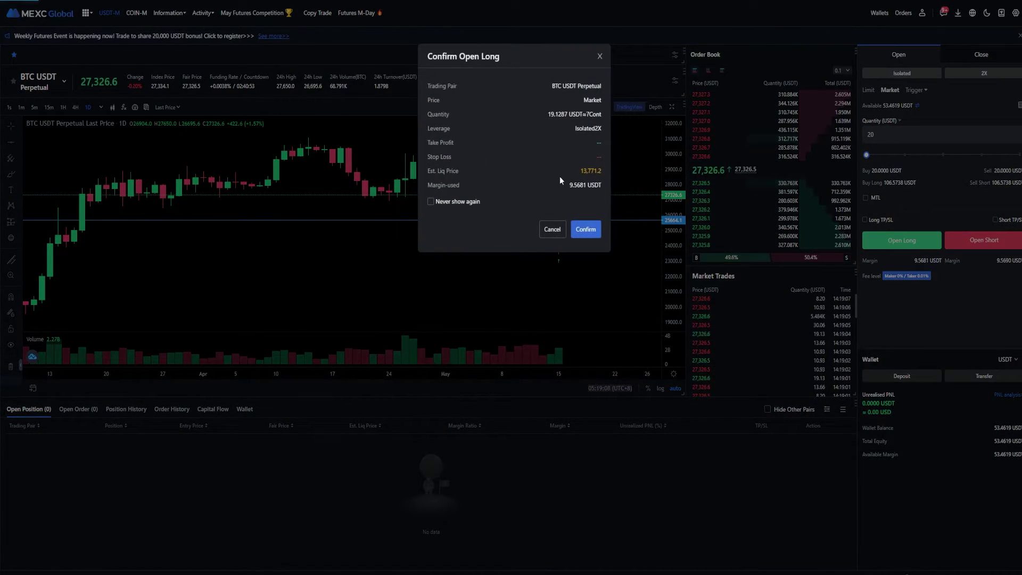
left_click(584, 230)
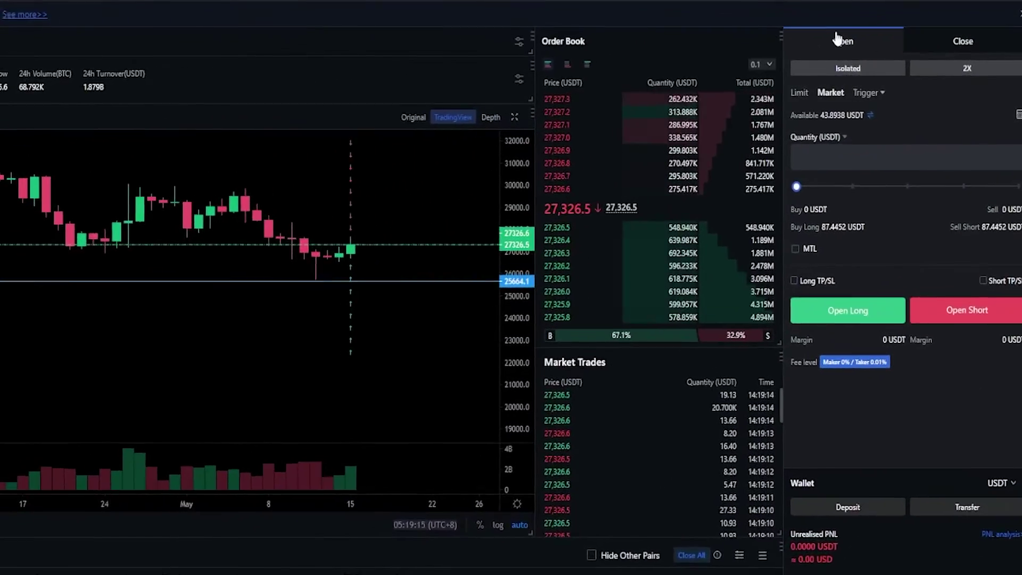
left_click(939, 49)
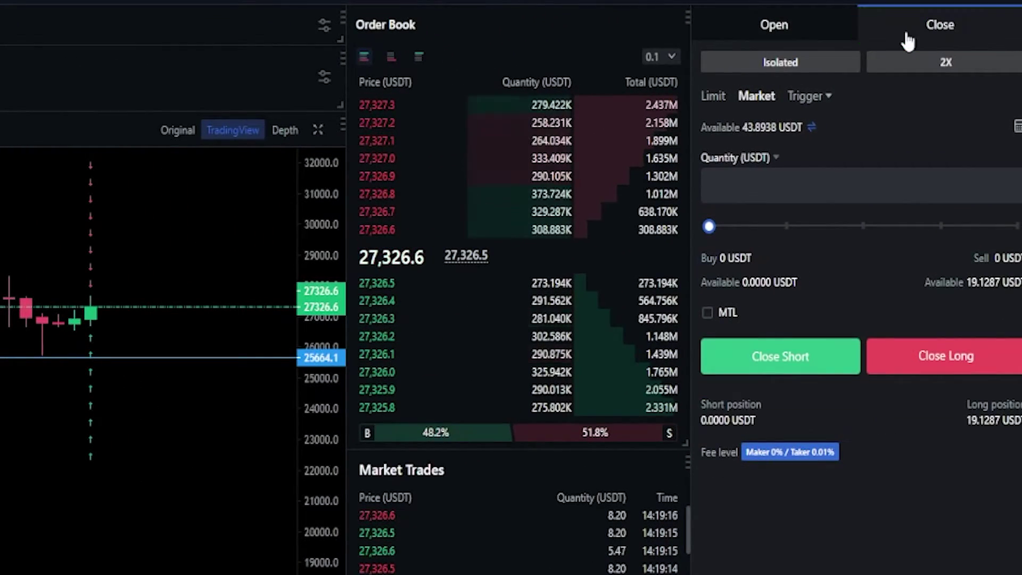
Switch the close order type to Trailing Stop and enter a 17.9 USDT quantity.
left_click(827, 96)
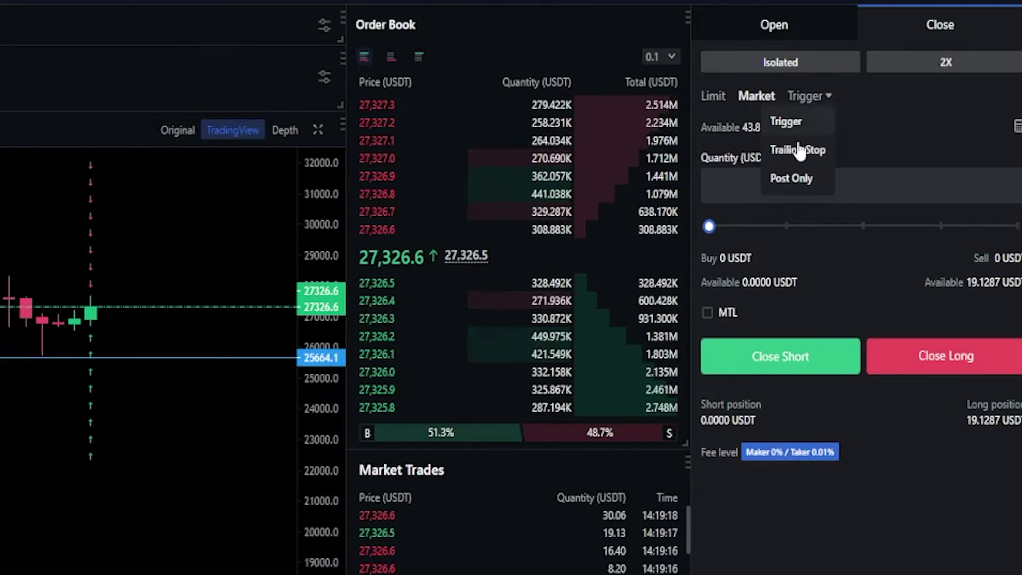
left_click(798, 151)
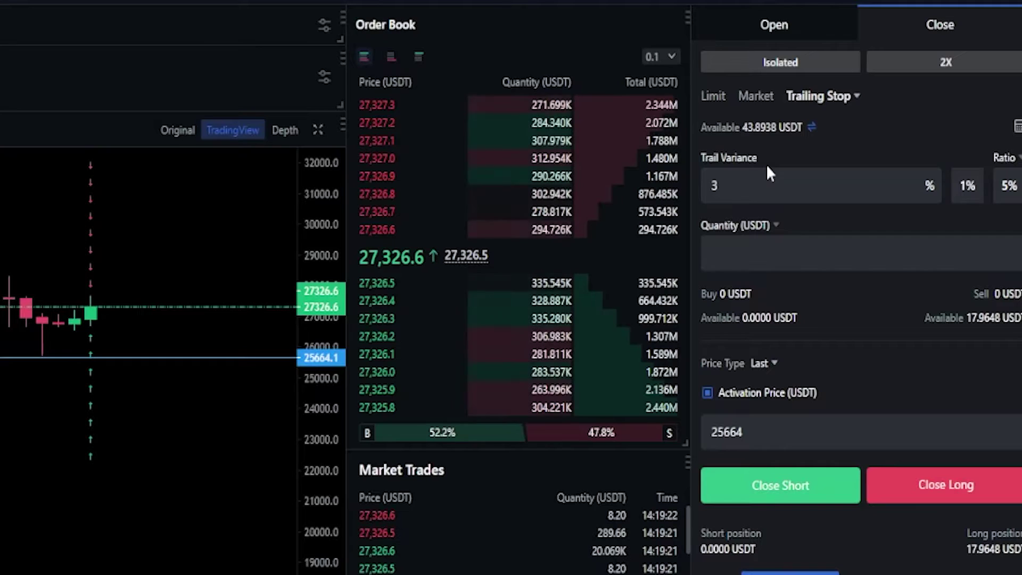
left_click(779, 248)
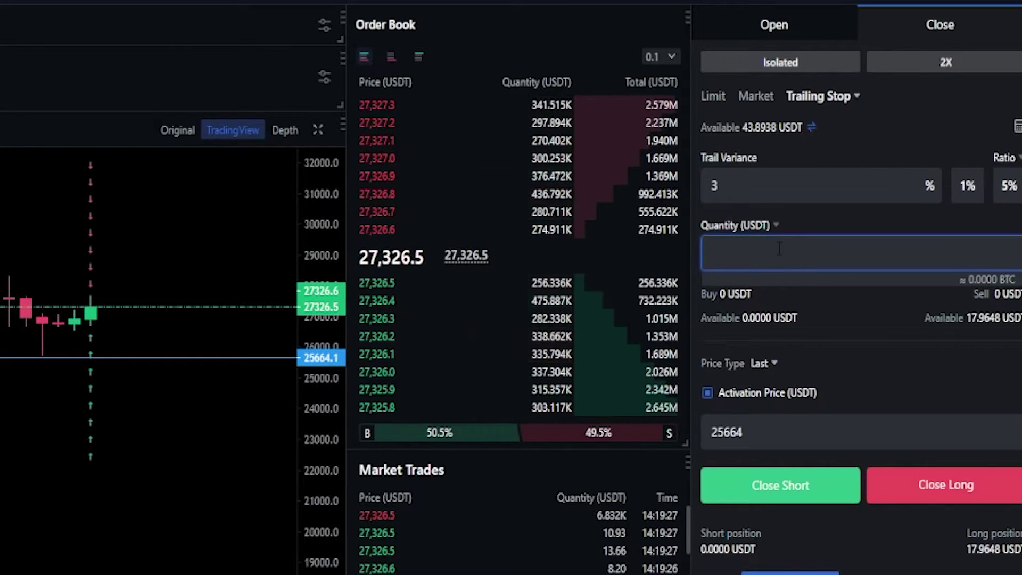
type("17")
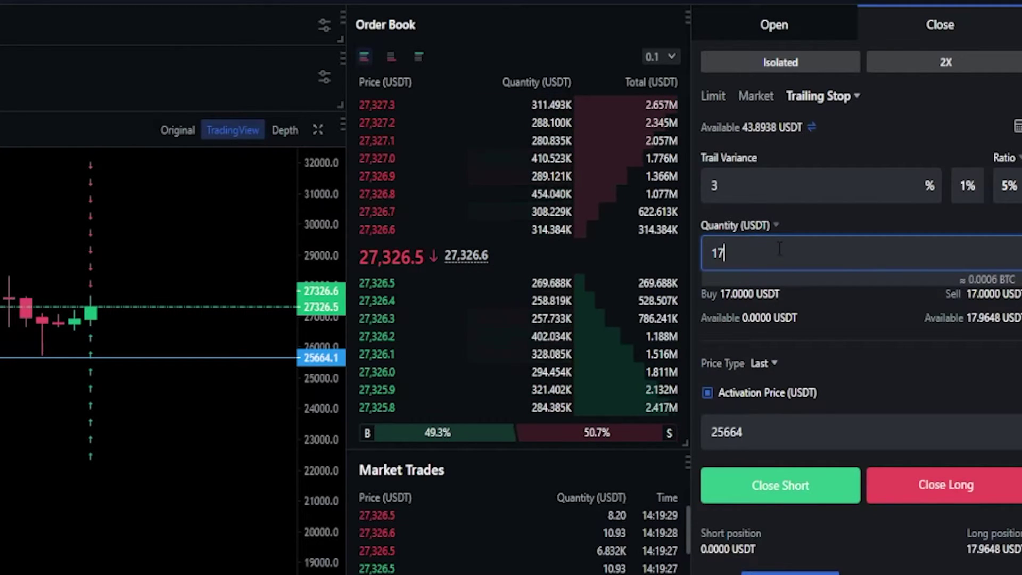
type(".9")
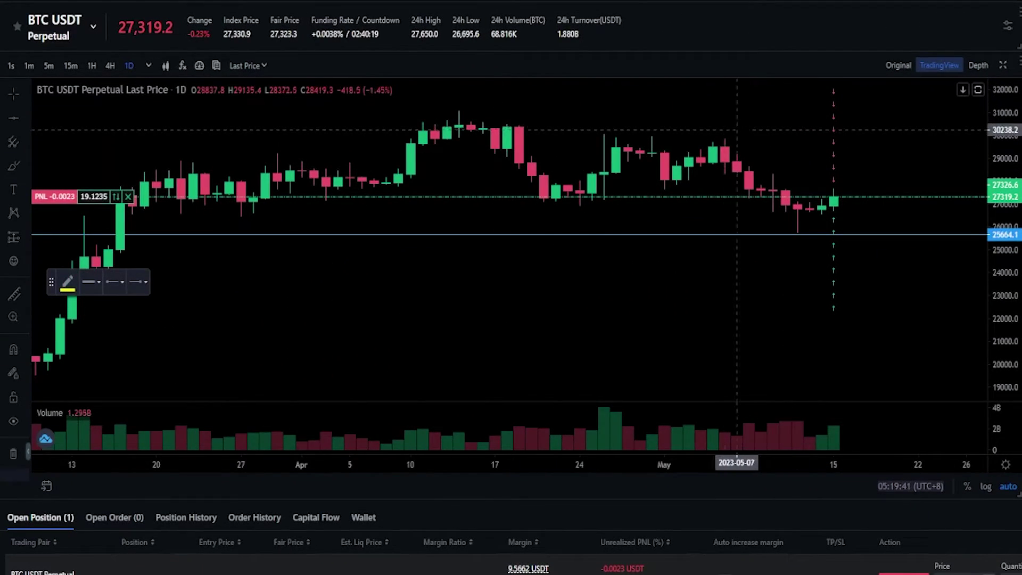
Circle the candles near the May 6 peak in yellow, then remove the circle.
left_click_drag(725, 130, 725, 128)
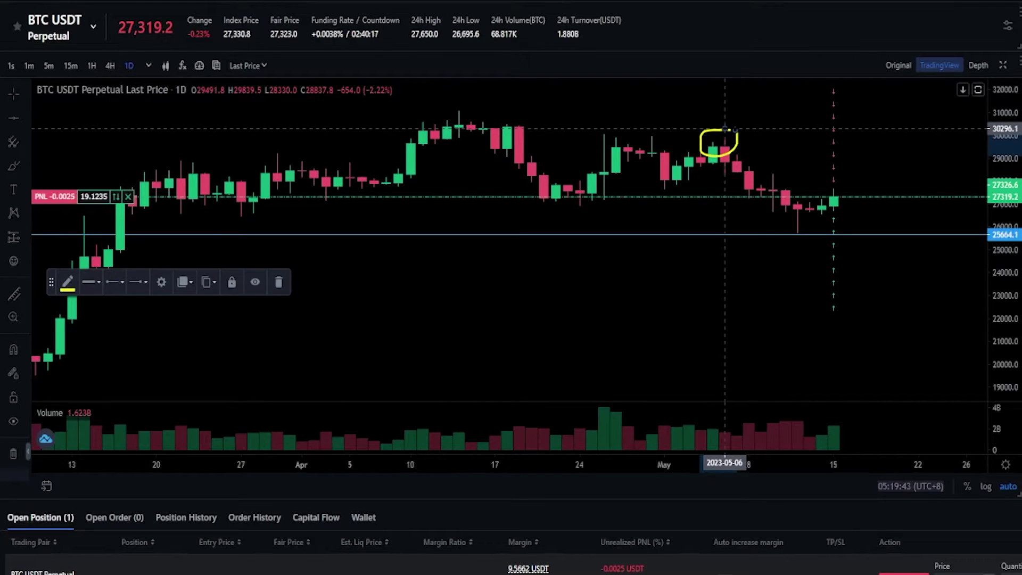
right_click(725, 131)
left_click(761, 266)
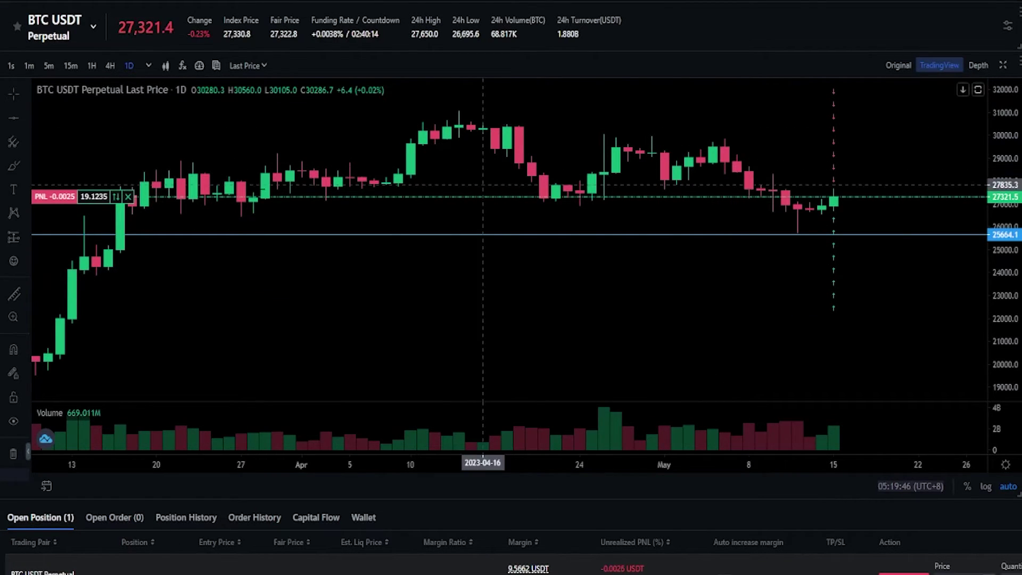
Mark resistance with a horizontal line at 29919.8 on the chart.
left_click(18, 120)
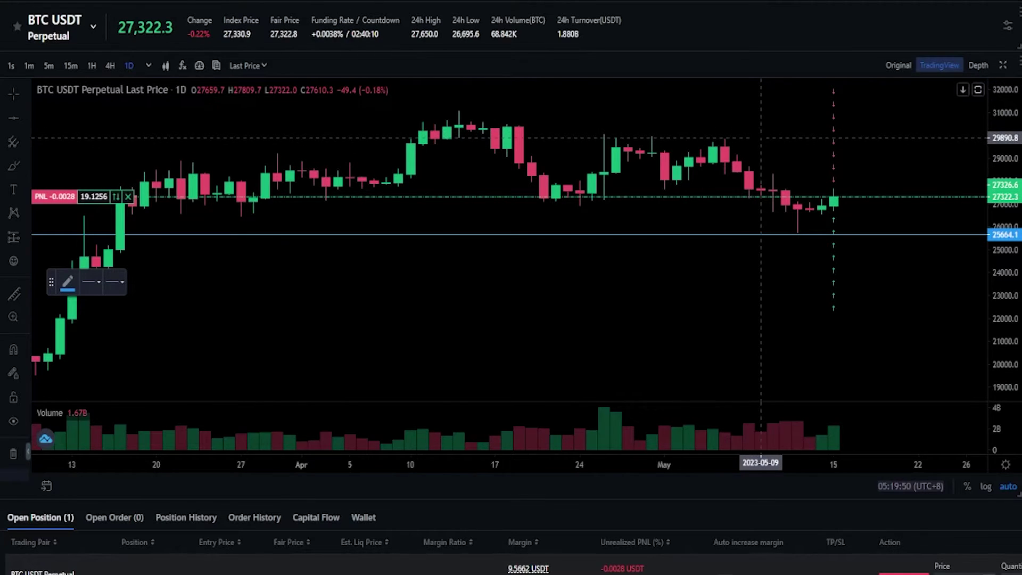
left_click(760, 136)
right_click(748, 117)
left_click(737, 118)
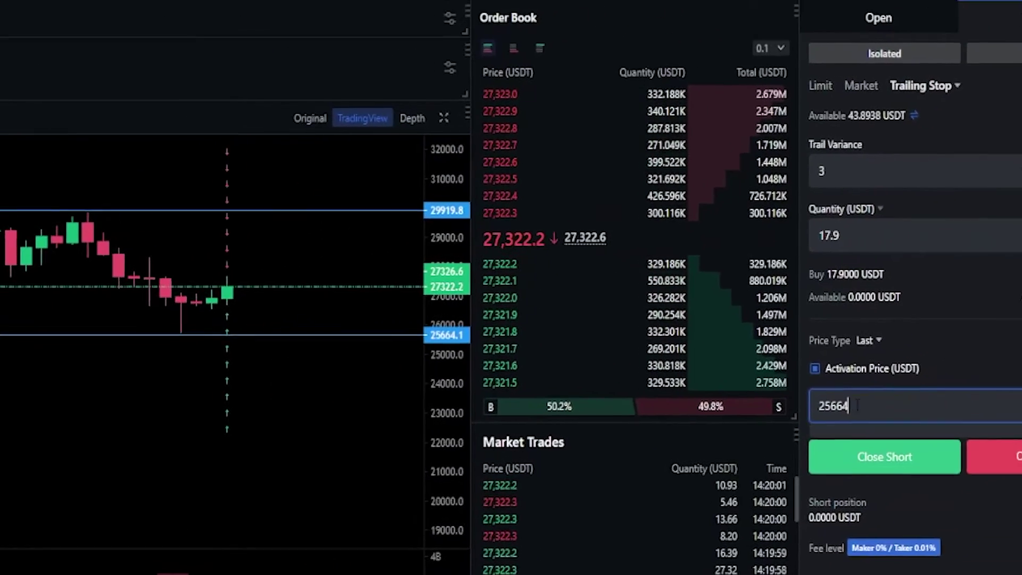
Replace the activation price with 29919 and submit the Close Long trailing-stop order.
double_click(702, 435)
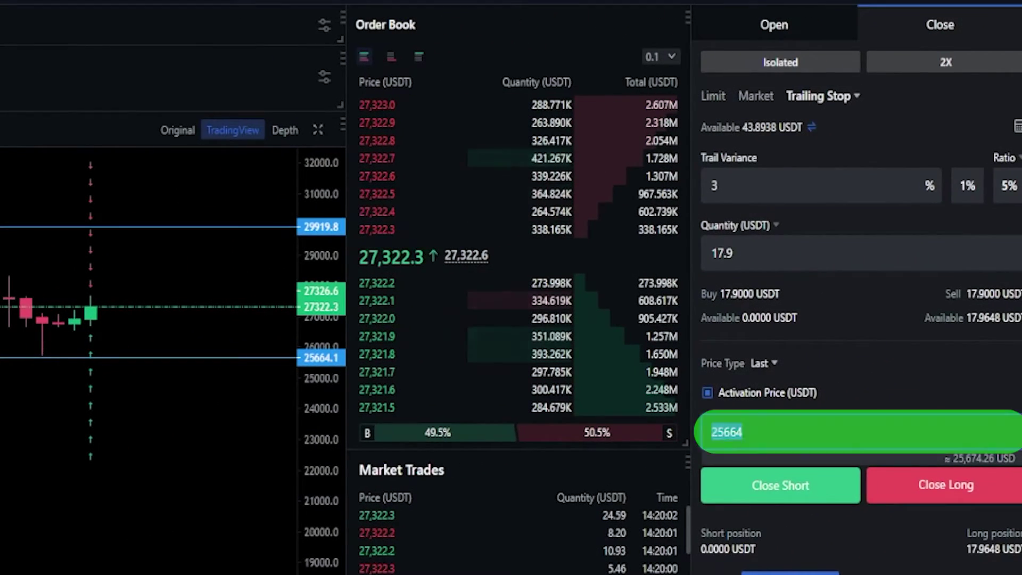
type("29")
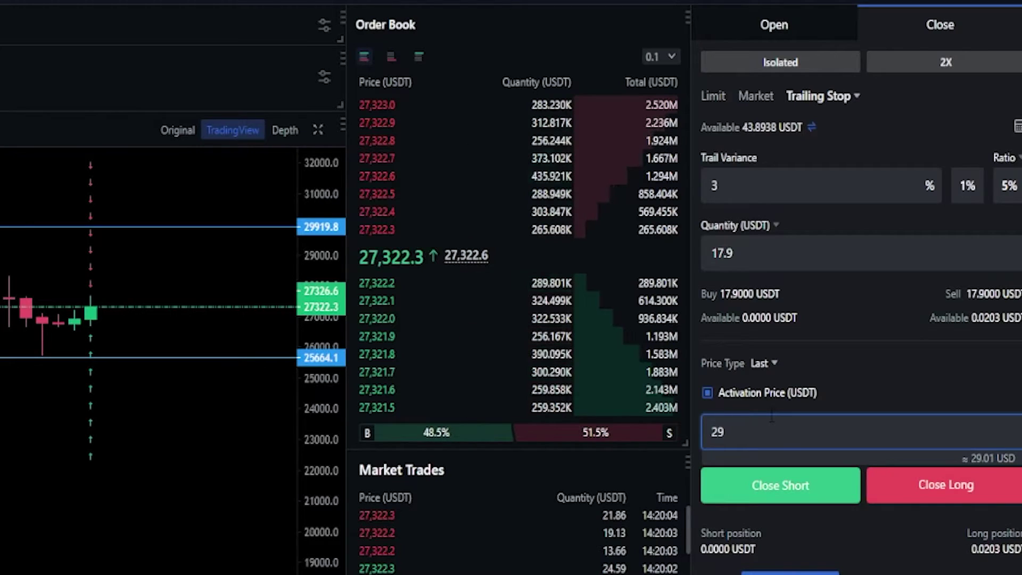
type("919")
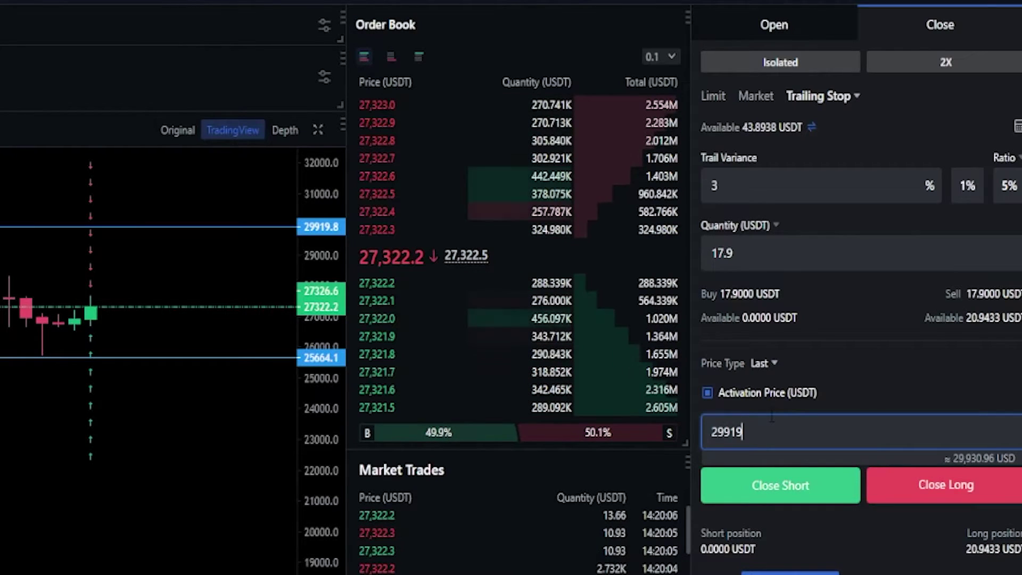
left_click(953, 482)
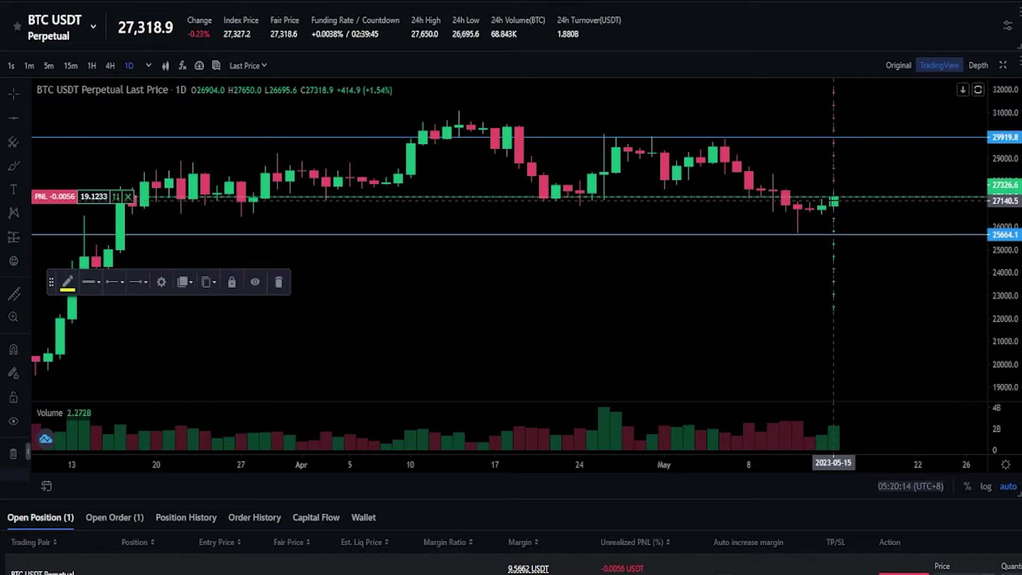
Sketch the expected price rise toward resistance, deleting the stray stroke and yellow circle.
mouse_move(835, 201)
left_mouse_down()
mouse_move(906, 155)
mouse_move(882, 125)
left_mouse_up()
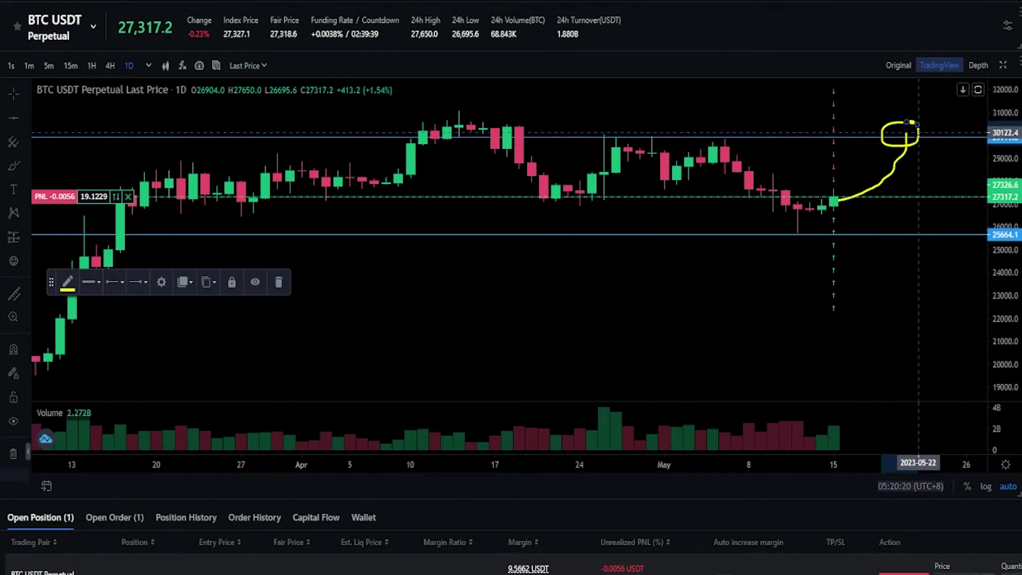
left_click_drag(920, 153, 943, 144)
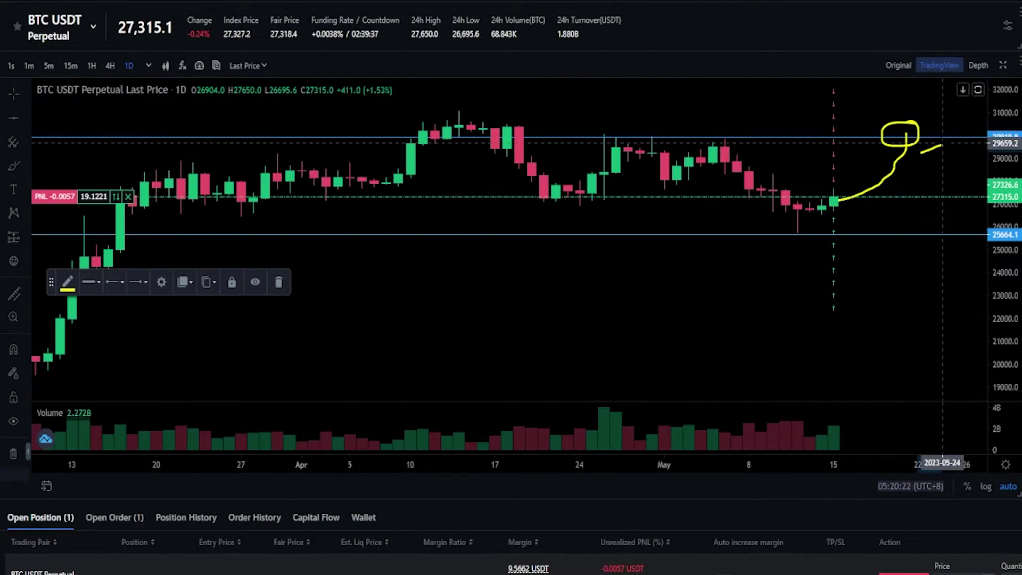
left_click_drag(979, 101, 979, 101)
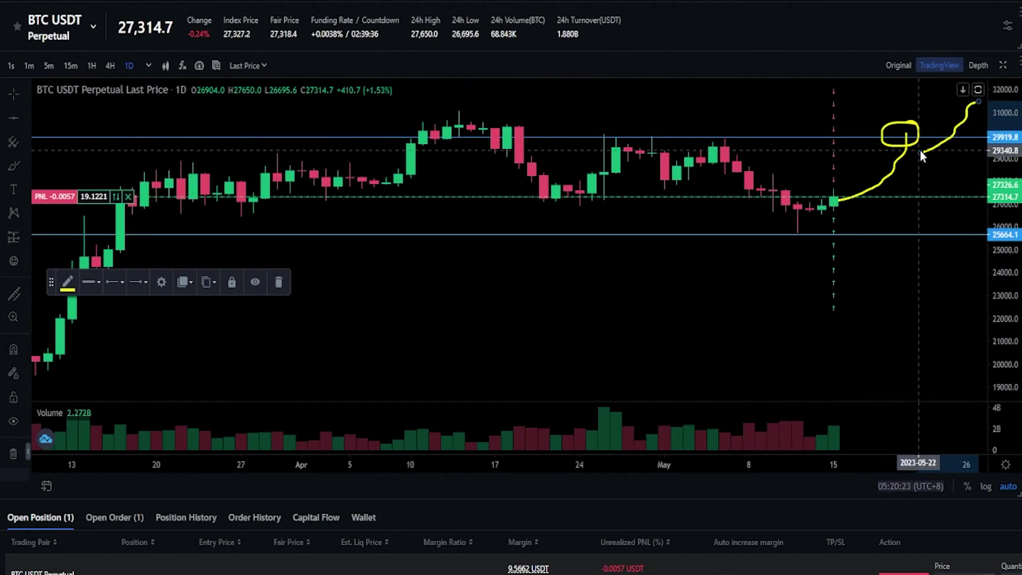
right_click(961, 128)
left_click(953, 261)
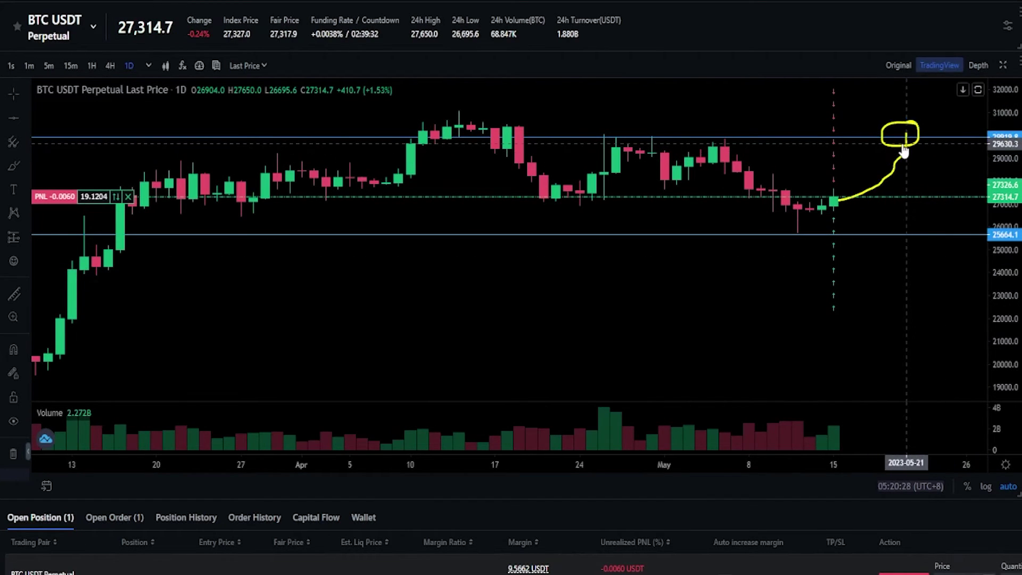
right_click(904, 151)
left_click(905, 282)
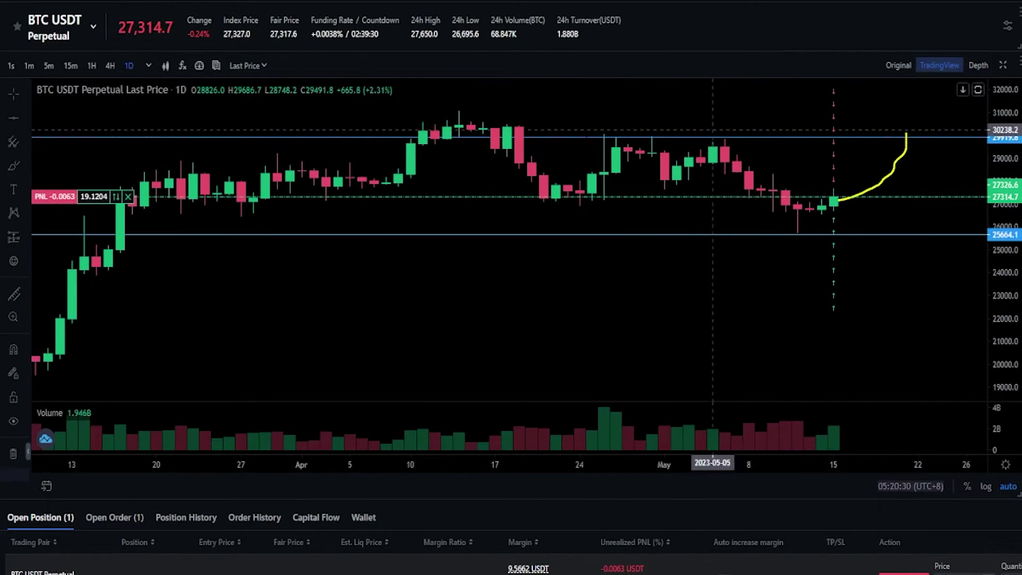
Circle the rise's top at resistance, try a downward sketch toward 22000, then list open orders.
left_click(13, 166)
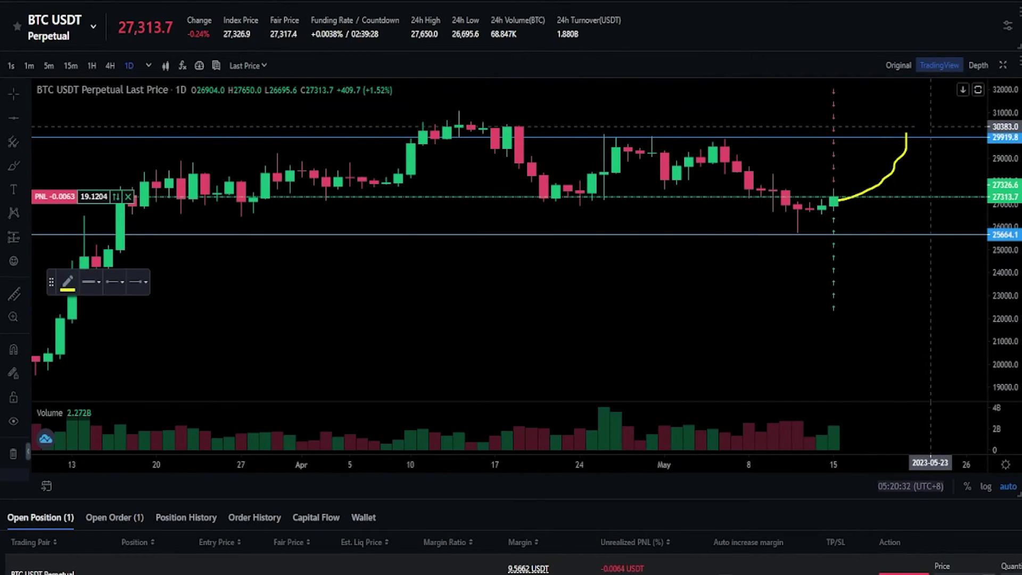
mouse_move(931, 126)
left_mouse_down()
mouse_move(906, 131)
mouse_move(931, 144)
mouse_move(918, 126)
left_mouse_up()
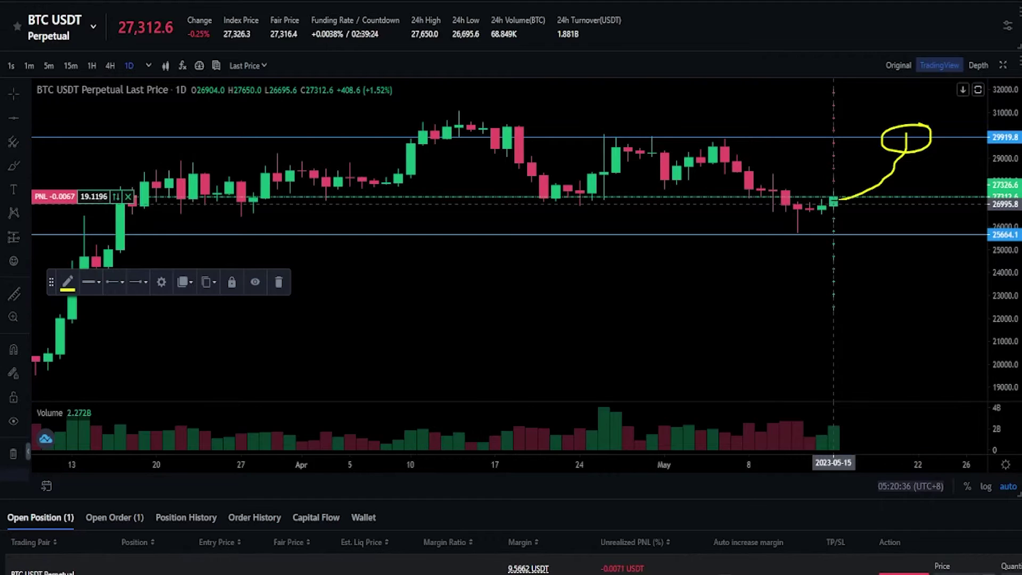
left_click_drag(858, 192, 881, 201)
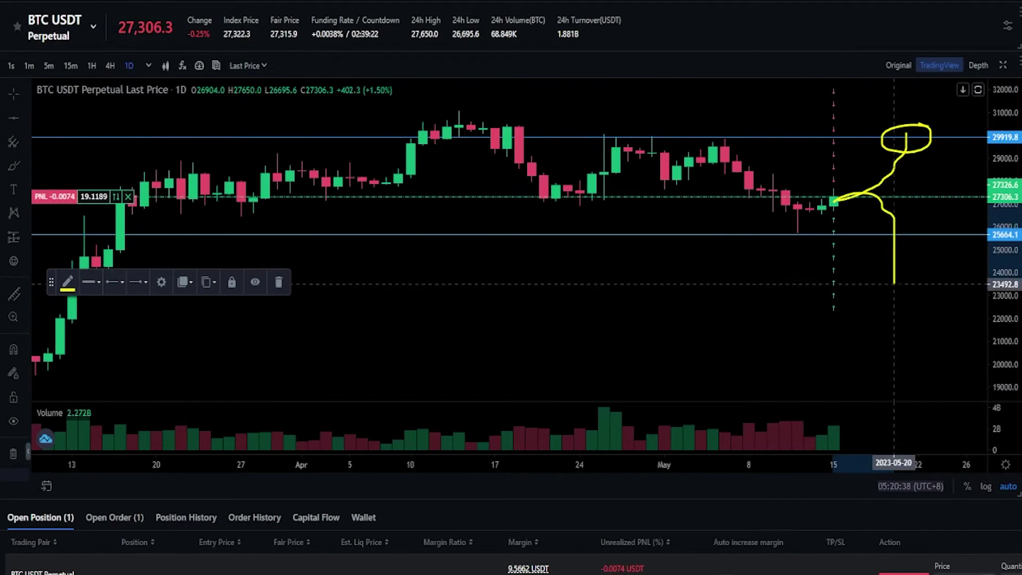
left_click_drag(894, 284, 895, 320)
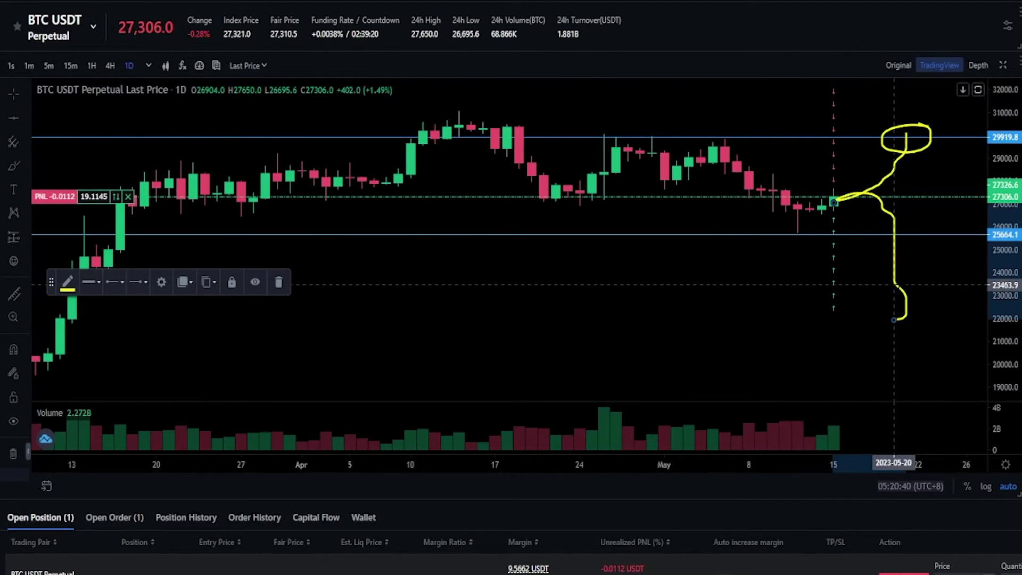
right_click(895, 290)
key("Escape")
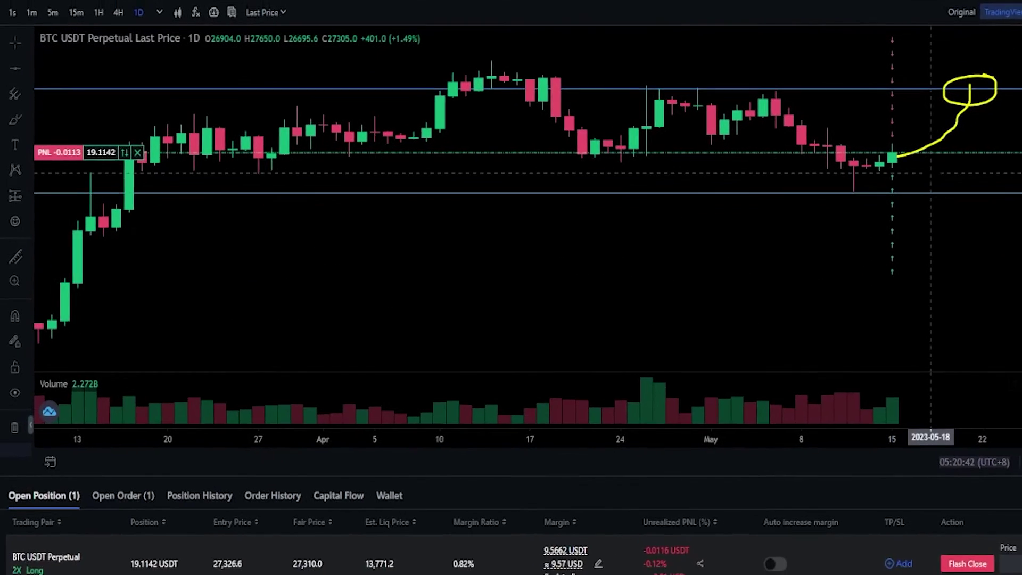
left_click(152, 392)
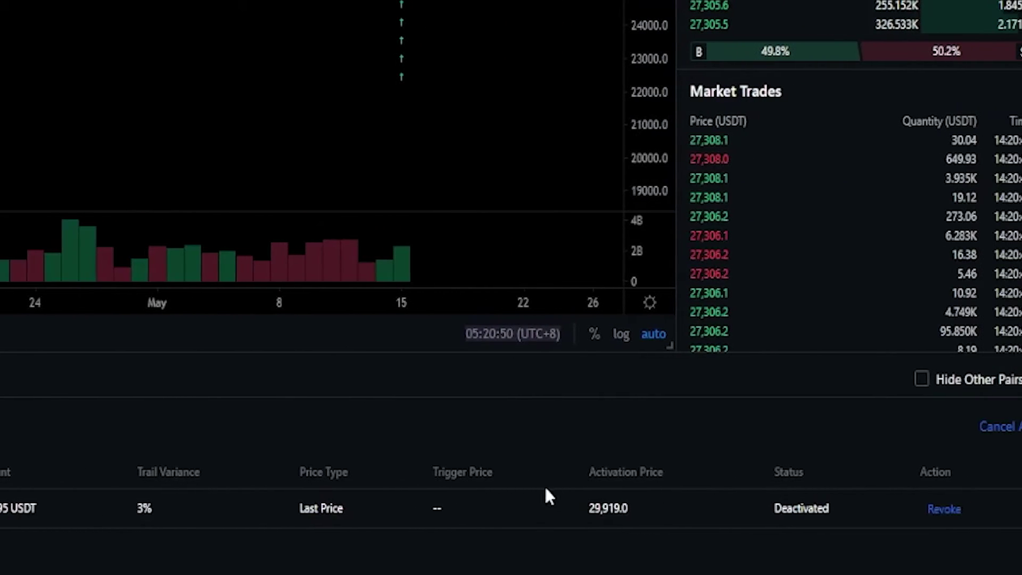
Revoke the Deactivated trailing-stop Close Long order activating at 29,919.0.
left_click_drag(750, 510, 822, 510)
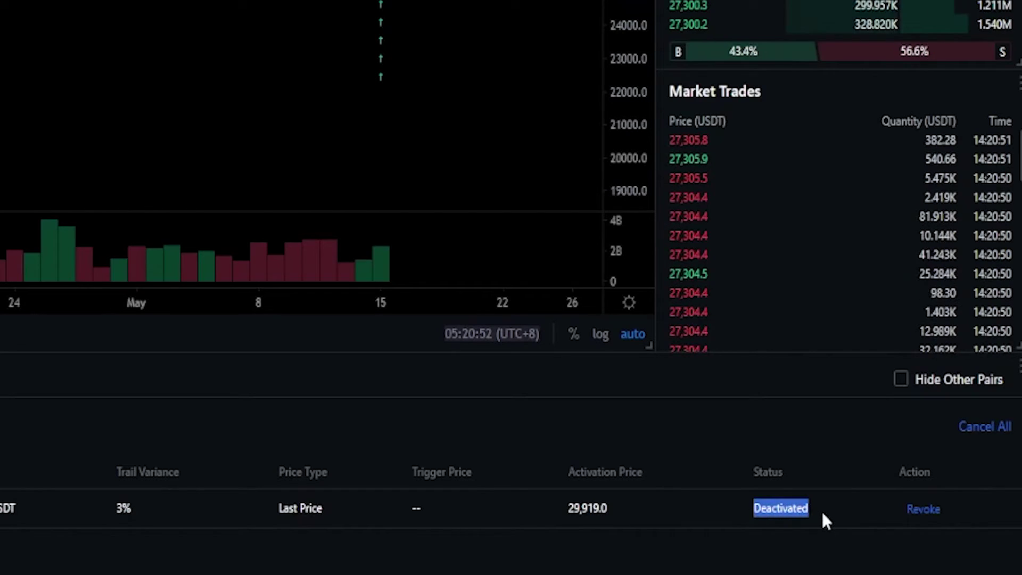
left_click_drag(566, 510, 617, 509)
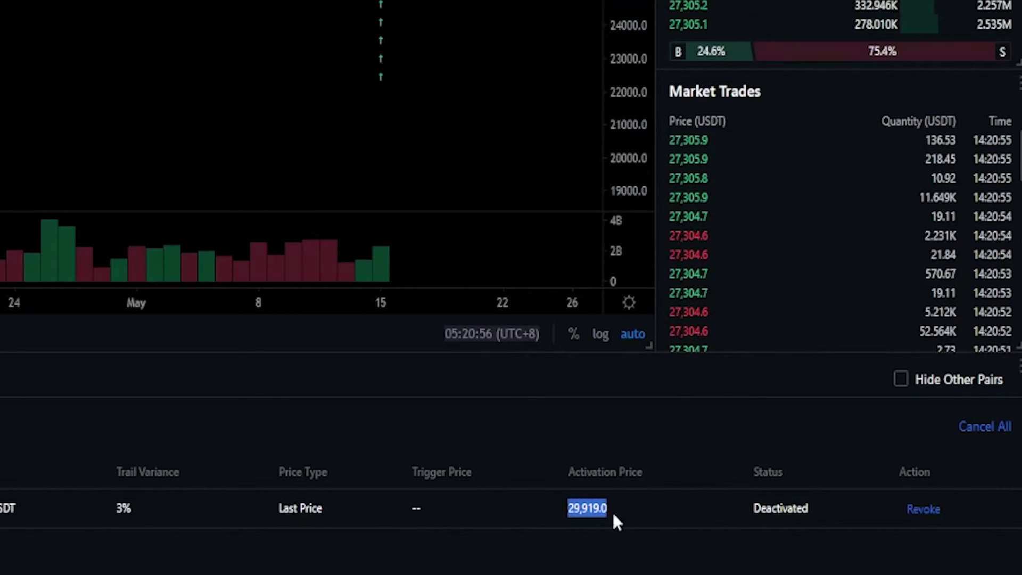
left_click(923, 509)
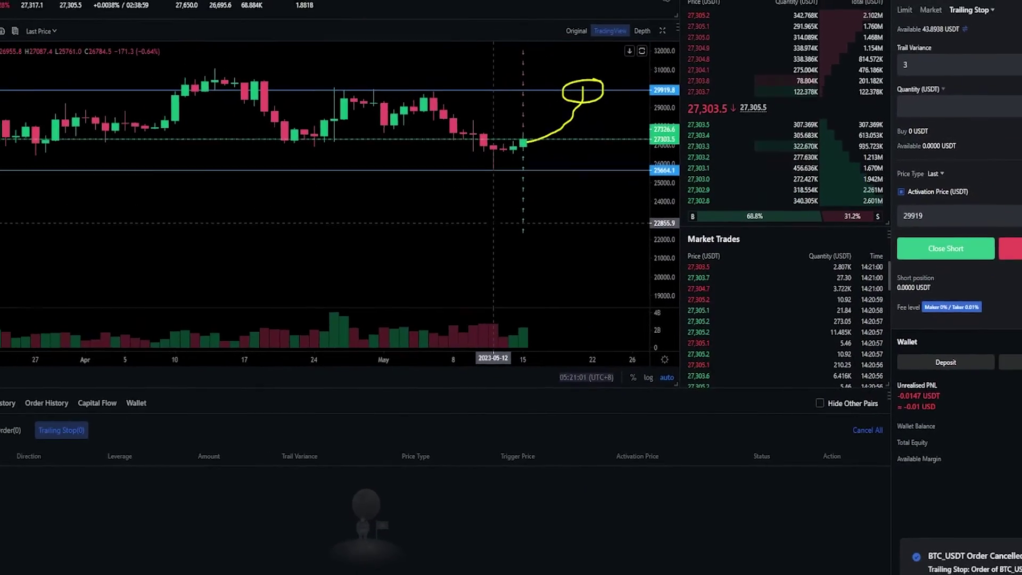
Delete the yellow rising-curve and ellipse sketches, keeping the 29,919.8 and 25,664.1 lines.
right_click(533, 162)
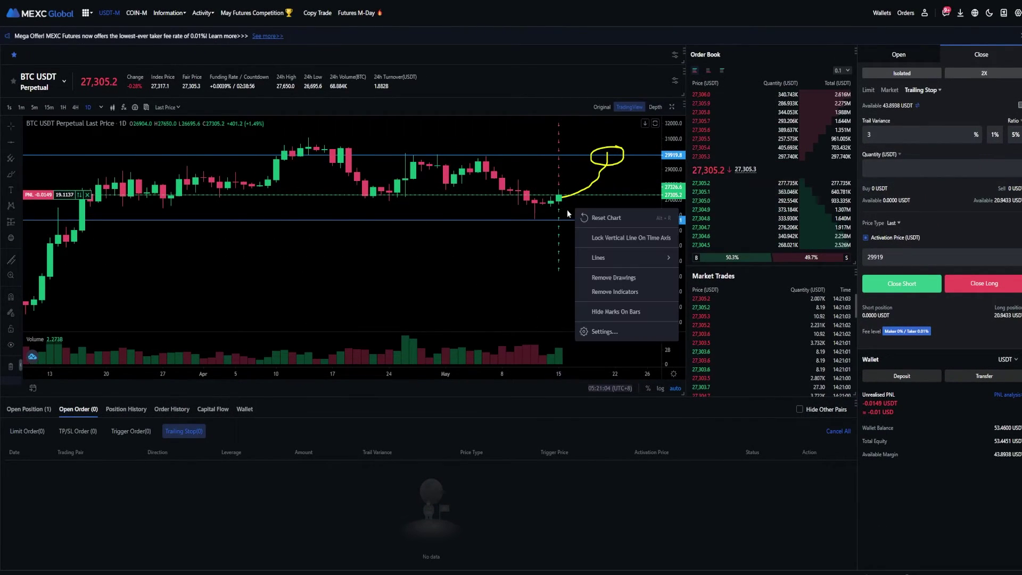
right_click(584, 195)
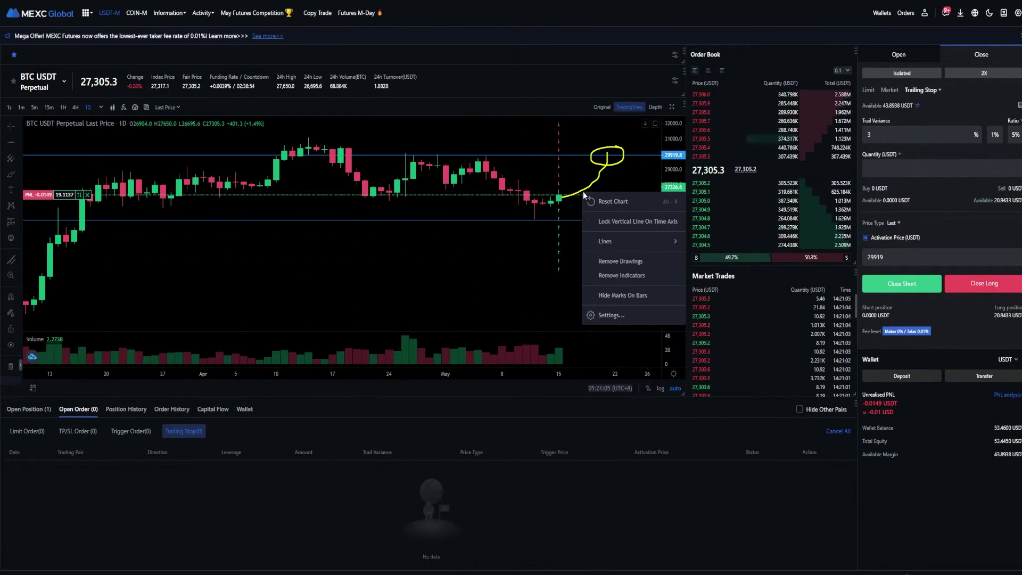
key("Escape")
right_click(596, 193)
key("Escape")
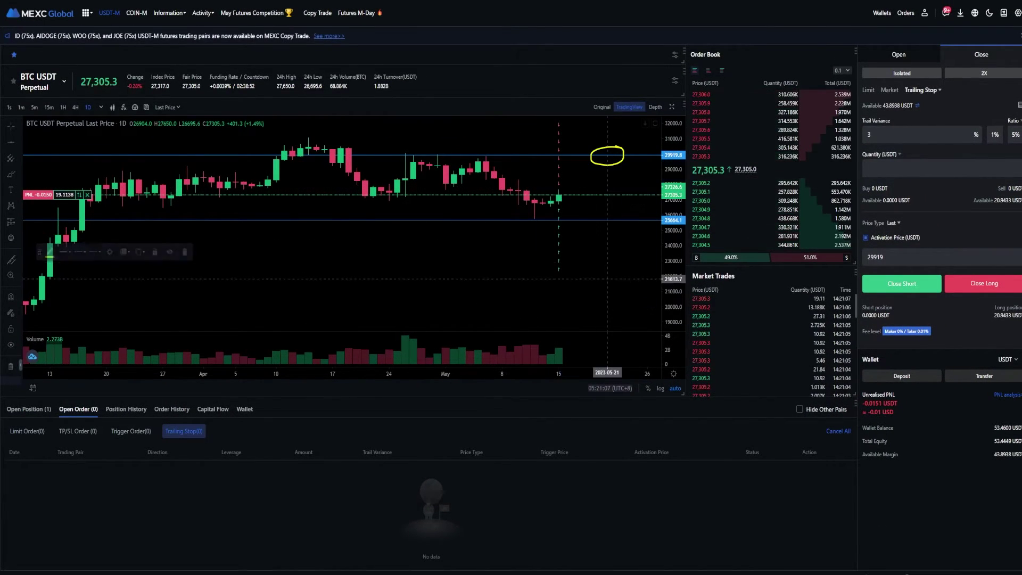
right_click(614, 170)
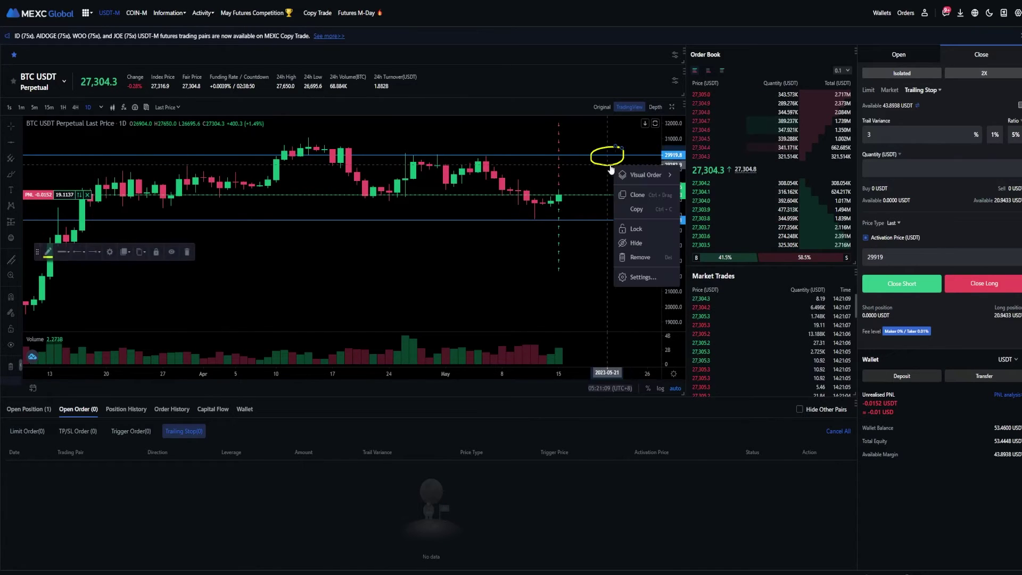
left_click(641, 322)
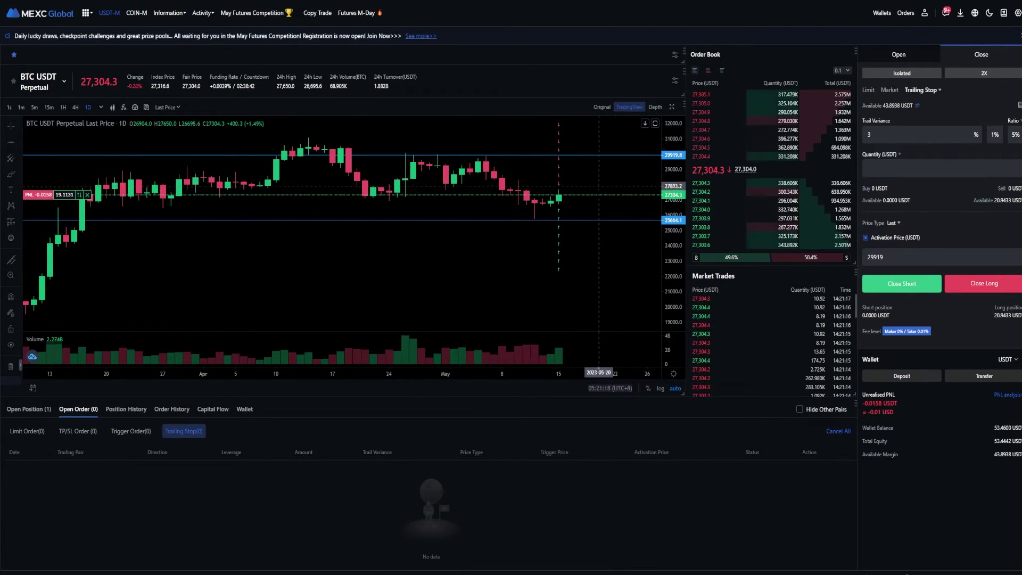
Zoom the BTC USDT chart out to about a year and pan toward recent months.
scroll(500, 189, "down", 3)
scroll(500, 189, "down", 5)
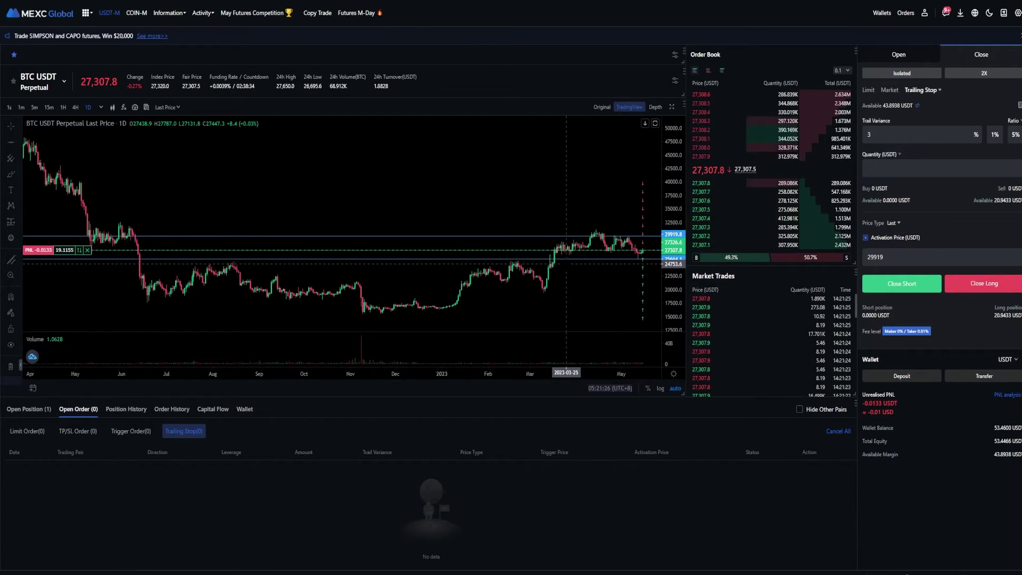
right_click(567, 266)
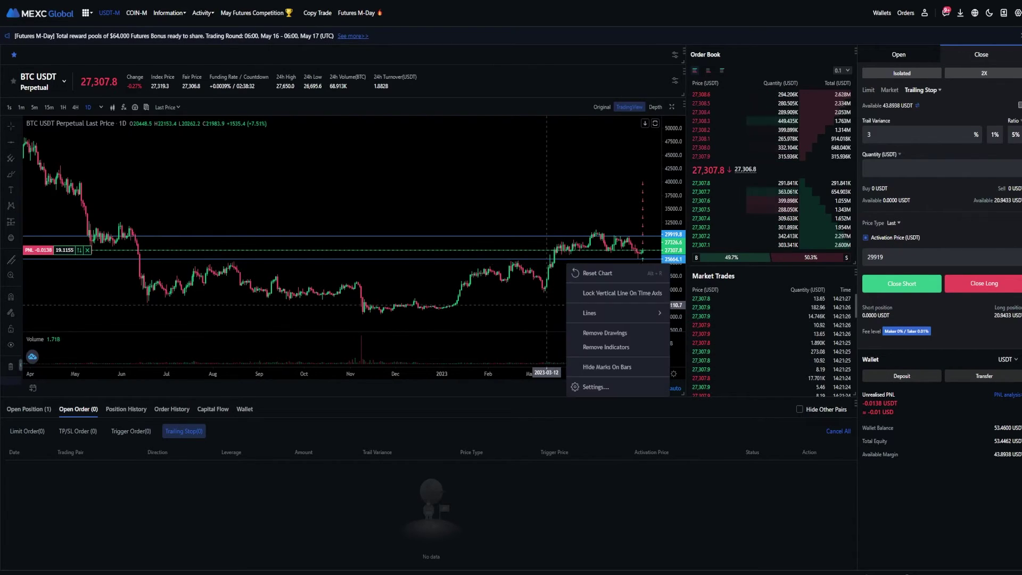
left_click(591, 297)
left_click_drag(608, 290, 515, 270)
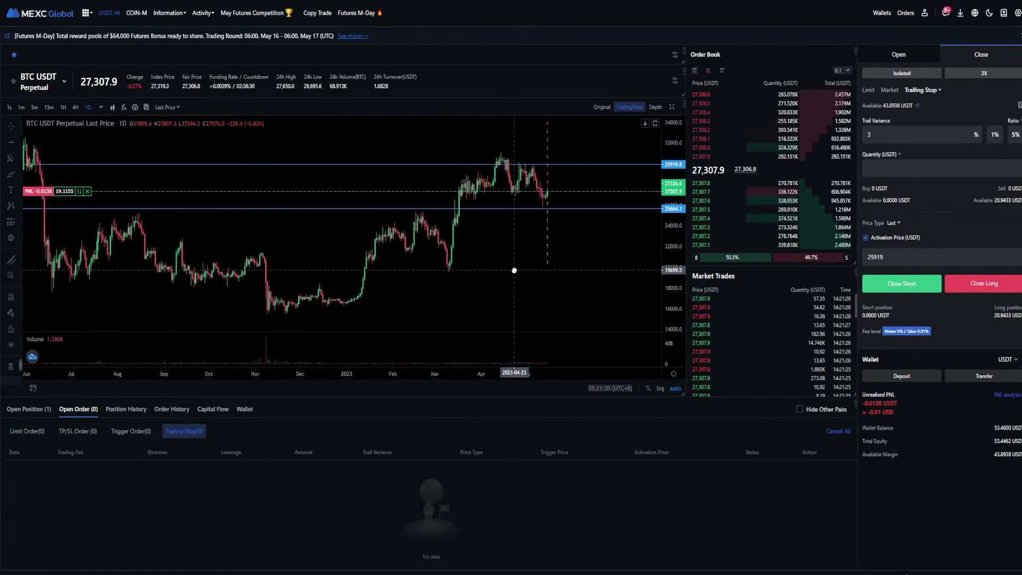